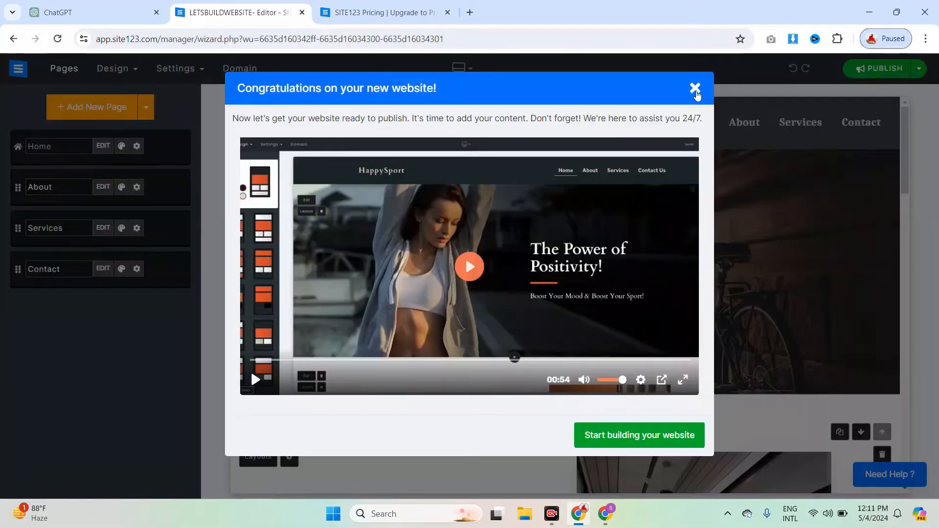
# Dismiss the congratulations dialog and look through the new site's home page preview
pyautogui.click(695, 88)
pyautogui.scroll(-10, 876, 335)
pyautogui.scroll(10, 876, 335)
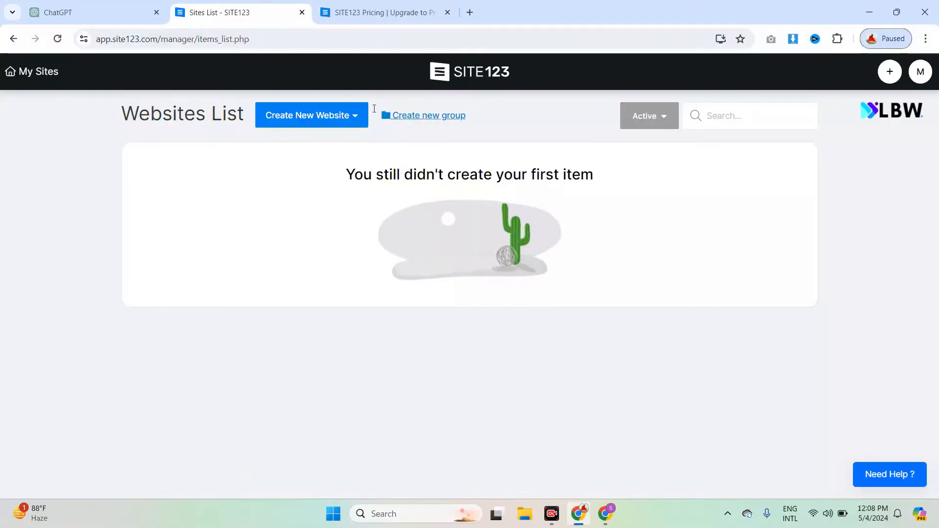
pyautogui.click(360, 122)
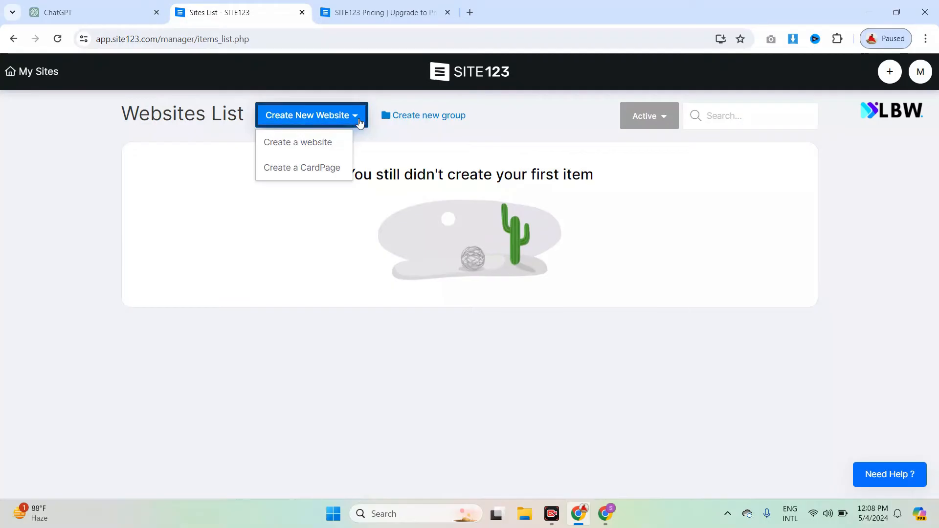
pyautogui.click(177, 185)
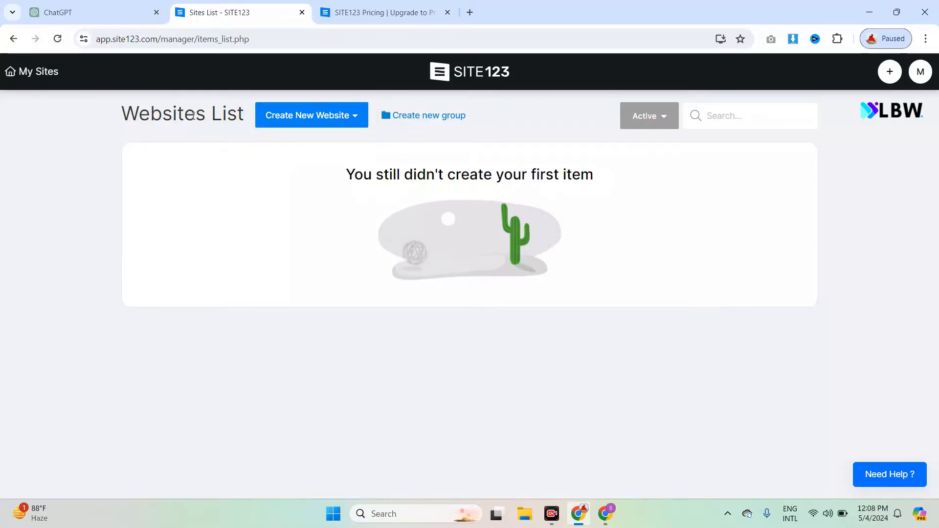
# Review the Free and Premium plans and the package FAQ on the SITE123 pricing page, and return to the websites list
pyautogui.click(398, 5)
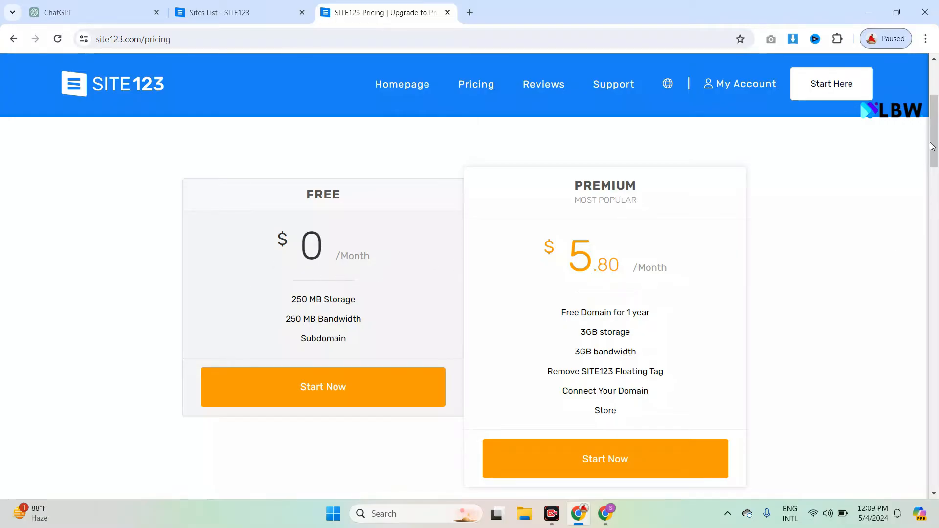
pyautogui.moveTo(932, 146); pyautogui.dragTo(938, 216)
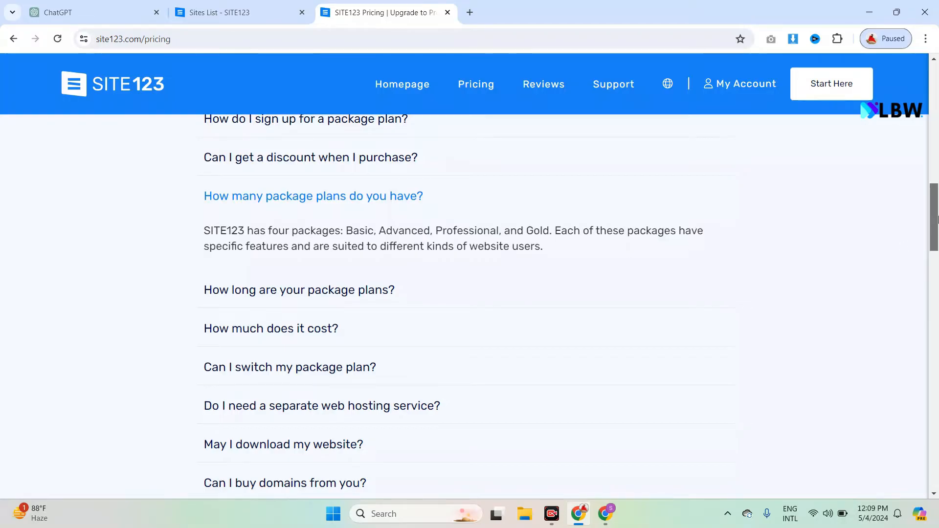
pyautogui.moveTo(934, 217); pyautogui.dragTo(934, 86)
pyautogui.click(232, 4)
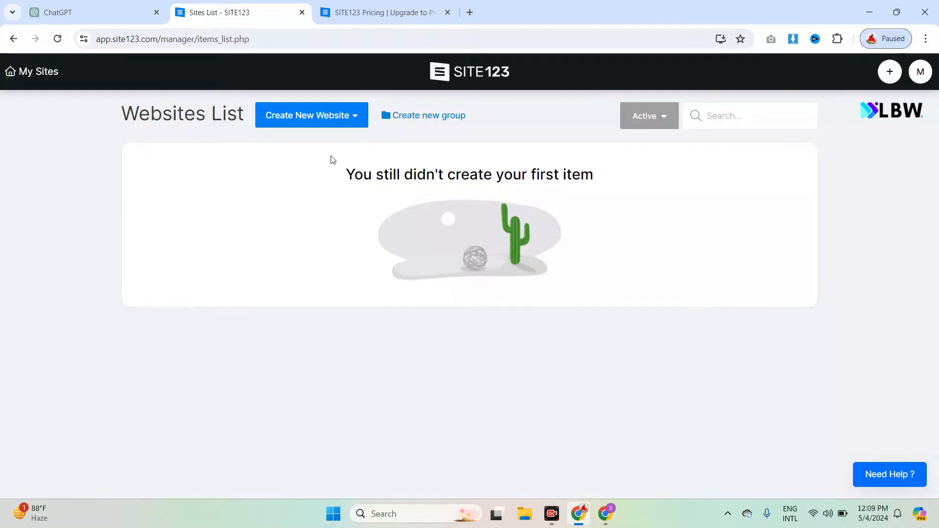
# Start a new website for yourself and choose Business as the website type
pyautogui.click(356, 121)
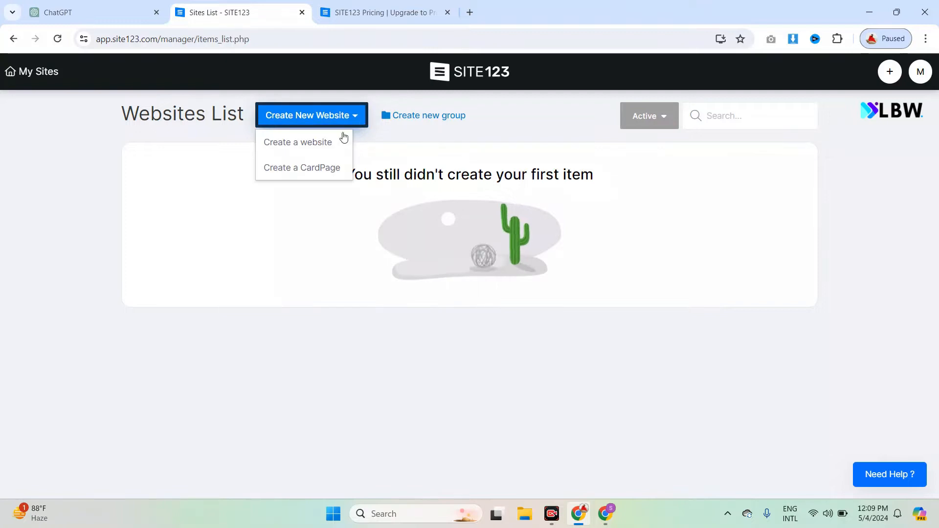
pyautogui.click(321, 143)
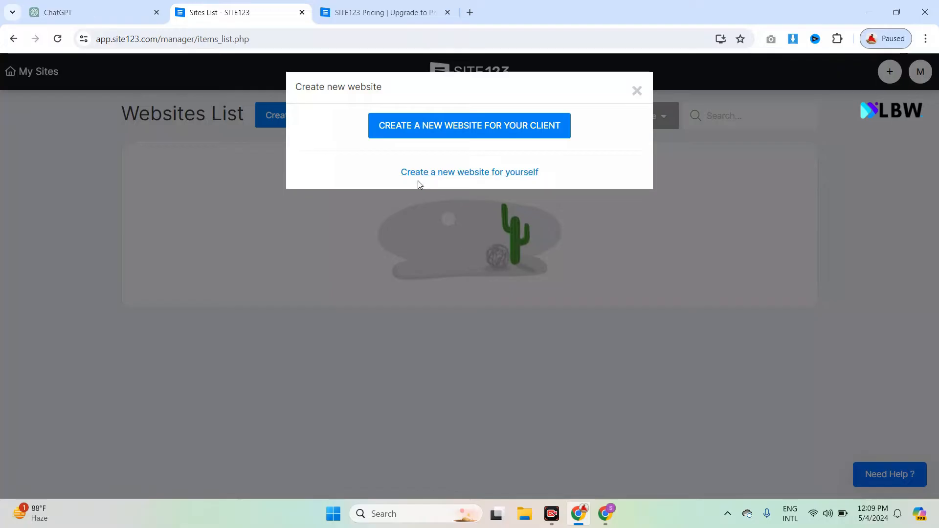
pyautogui.click(450, 173)
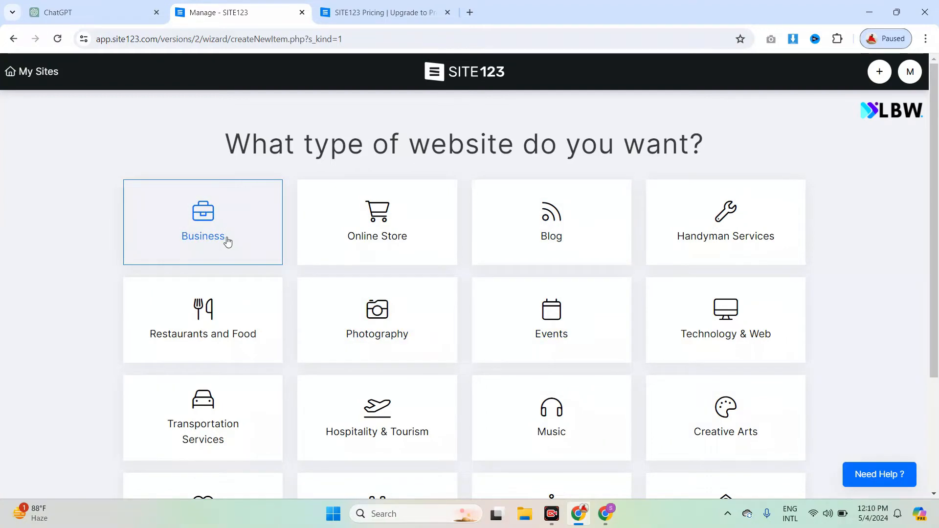
pyautogui.click(196, 228)
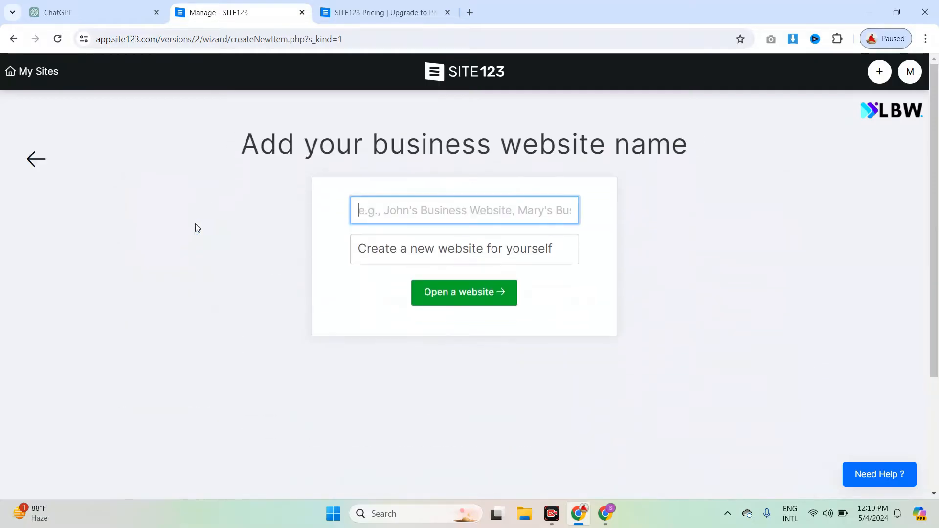
# Name the business website LETSBUILDWEBSITE and open it in the editor
pyautogui.click(423, 216)
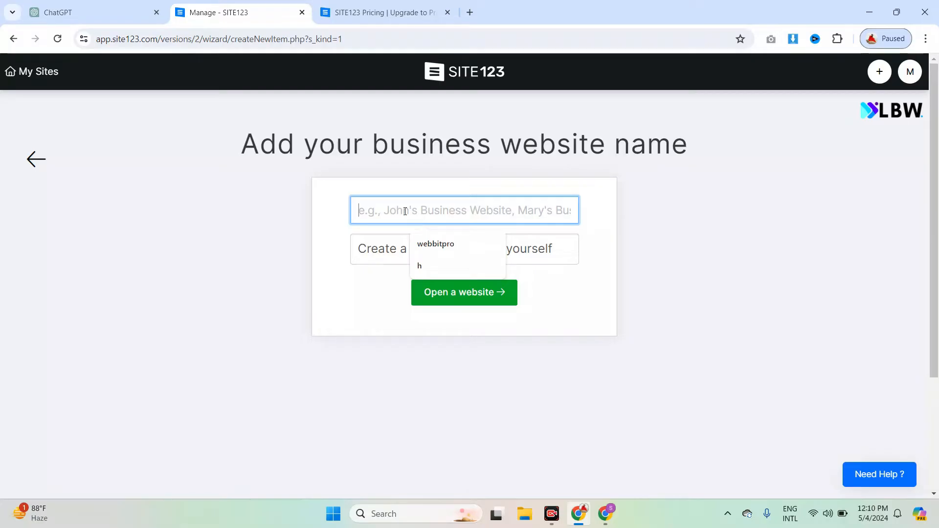
pyautogui.write('LETSBU')
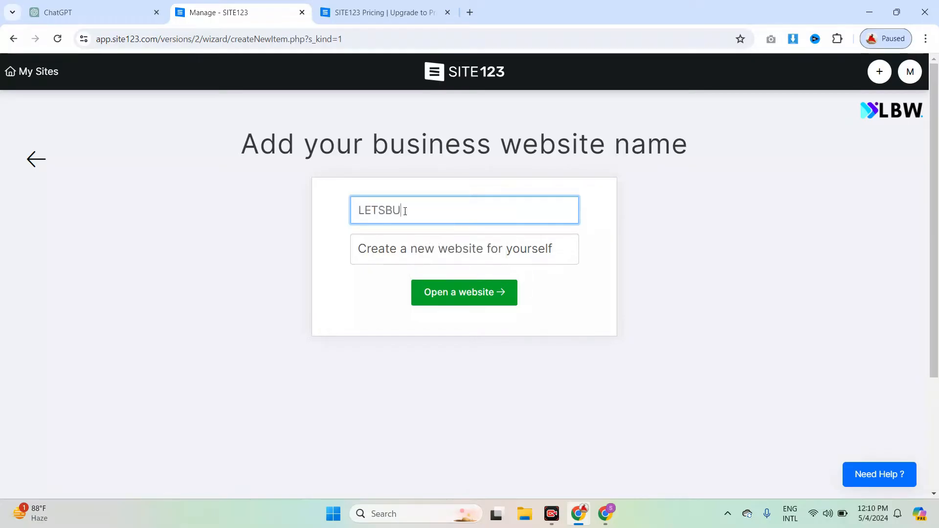
pyautogui.write('ILDWEBSITE')
pyautogui.click(457, 295)
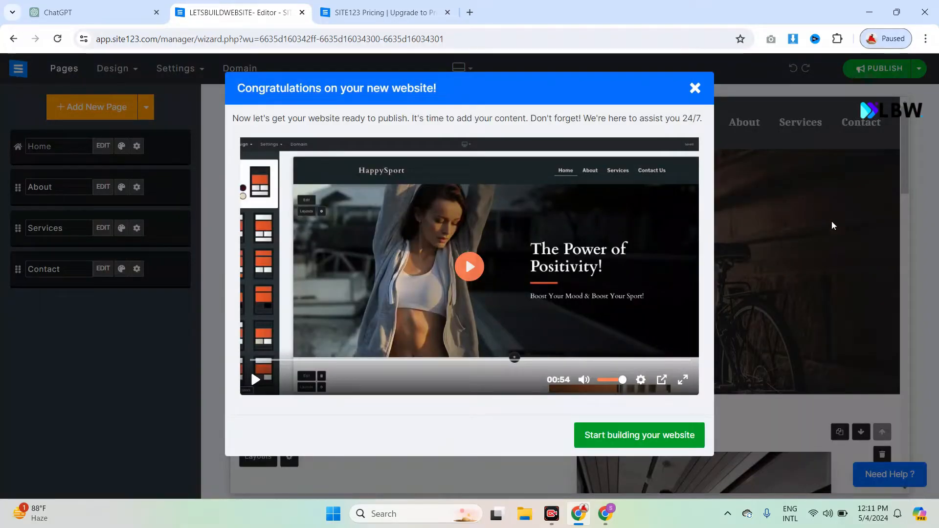
# Close the welcome video dialog and look over the generated home page in the editor
pyautogui.click(695, 90)
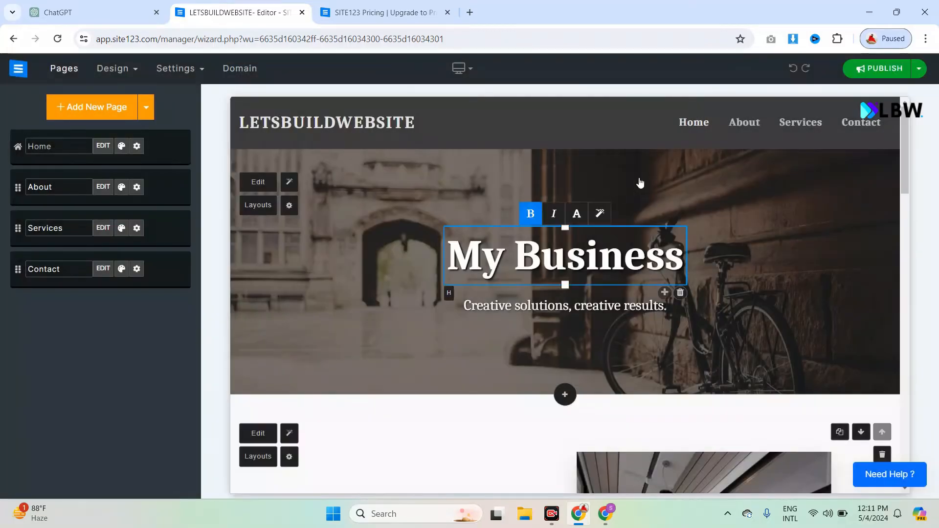
pyautogui.moveTo(904, 122); pyautogui.dragTo(885, 98)
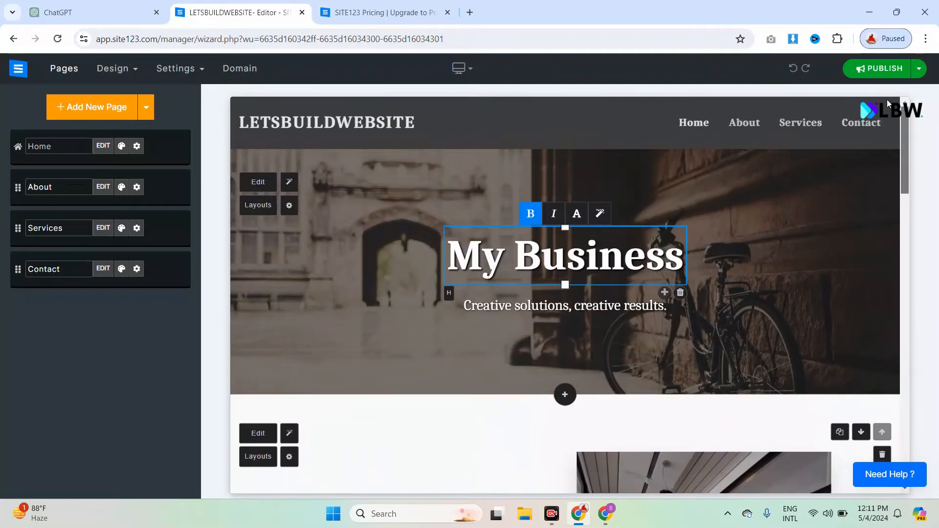
pyautogui.moveTo(887, 100)
pyautogui.mouseDown()
pyautogui.moveTo(874, 329)
pyautogui.moveTo(887, 398)
pyautogui.moveTo(888, 110)
pyautogui.mouseUp()
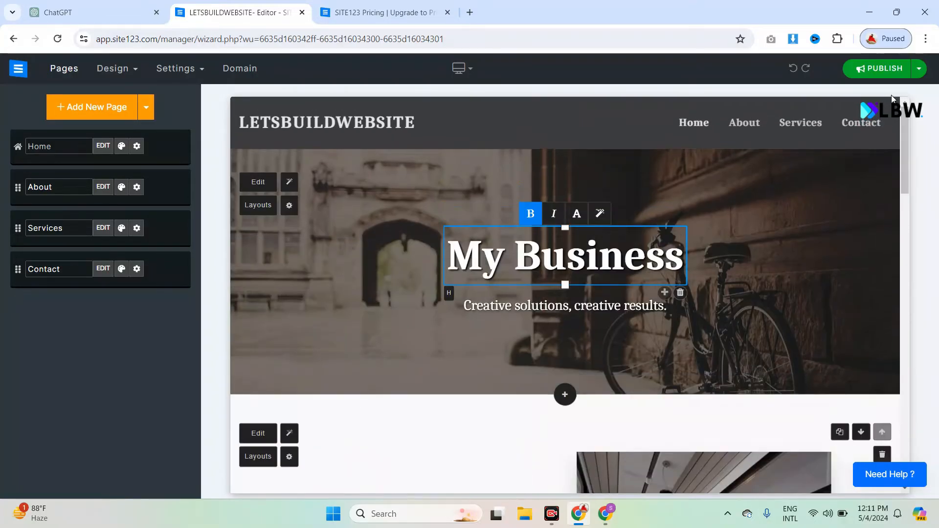
pyautogui.moveTo(906, 126)
pyautogui.mouseDown()
pyautogui.moveTo(905, 402)
pyautogui.moveTo(903, 113)
pyautogui.moveTo(886, 230)
pyautogui.moveTo(884, 426)
pyautogui.moveTo(901, 119)
pyautogui.mouseUp()
# Search the image library for CITY and save the aerial lakeside skyline photo as the home page hero image
pyautogui.click(554, 185)
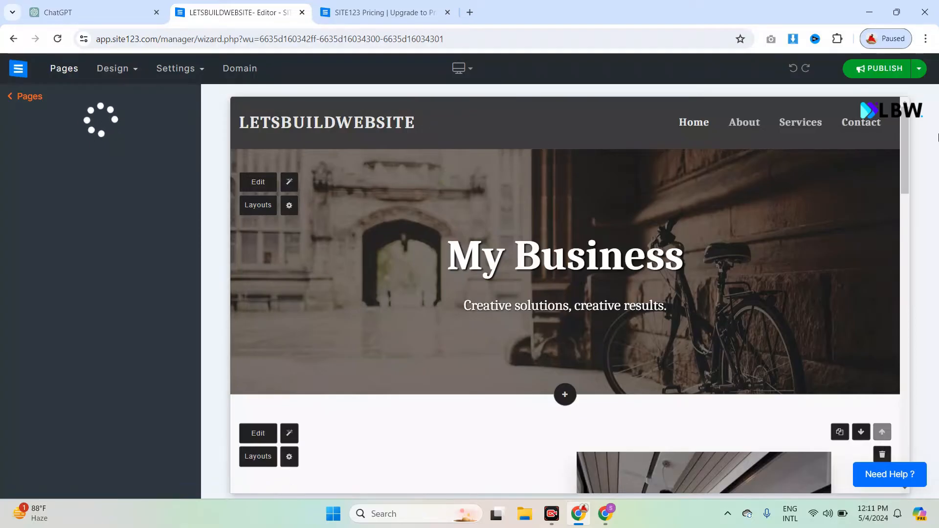
pyautogui.moveTo(902, 130); pyautogui.dragTo(899, 142)
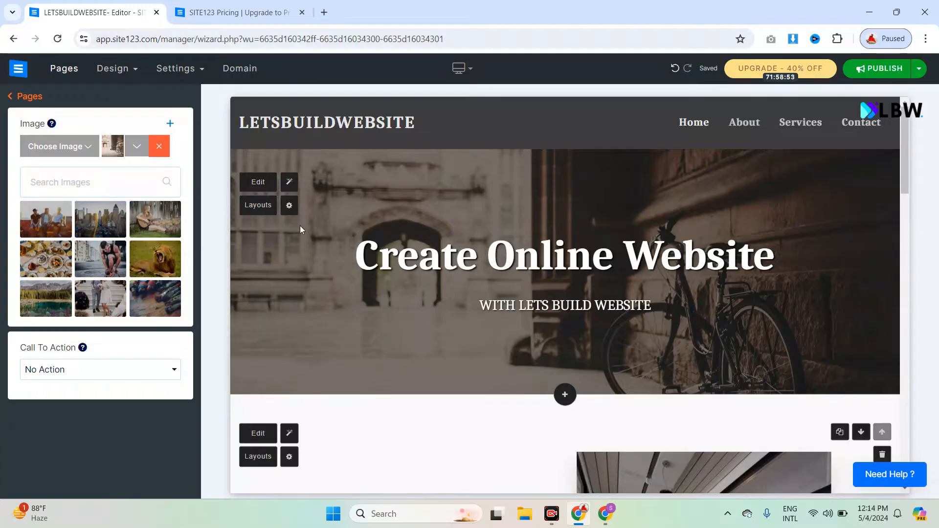
pyautogui.write('CITY')
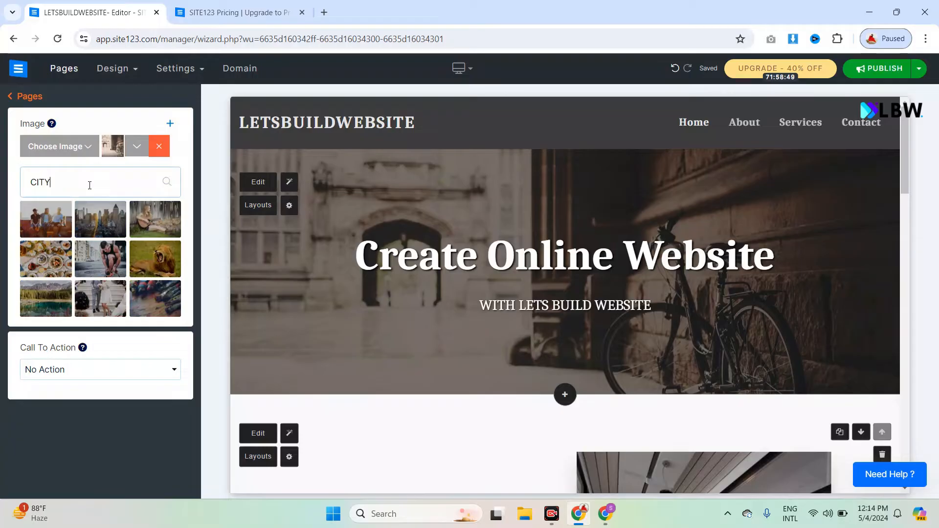
pyautogui.press('Return')
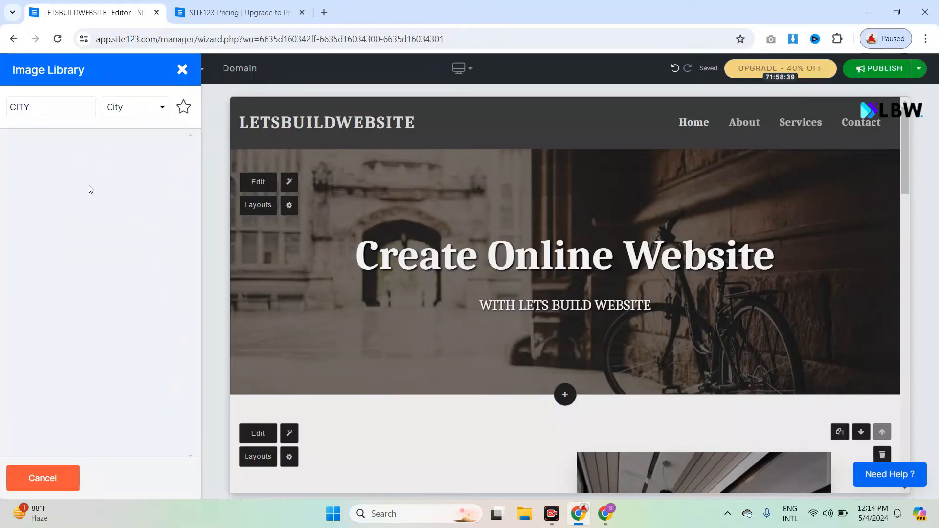
pyautogui.click(183, 71)
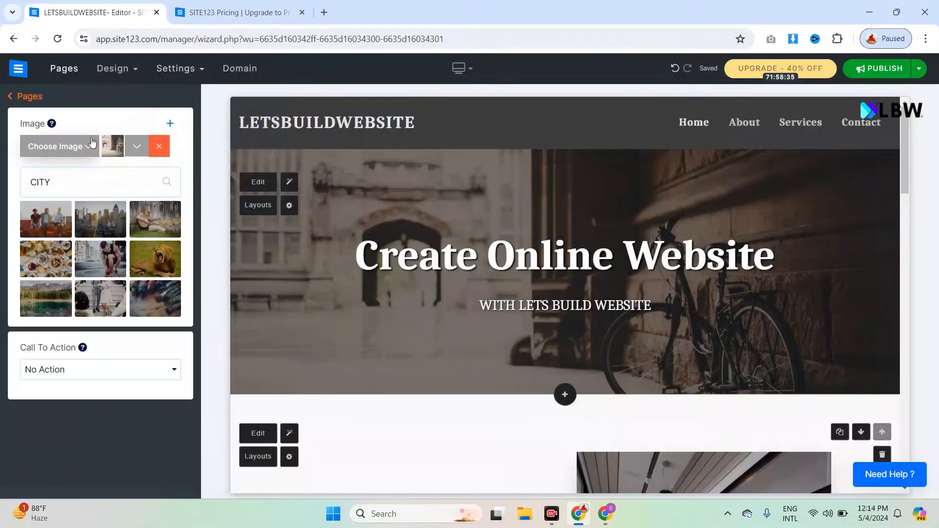
pyautogui.press('Return')
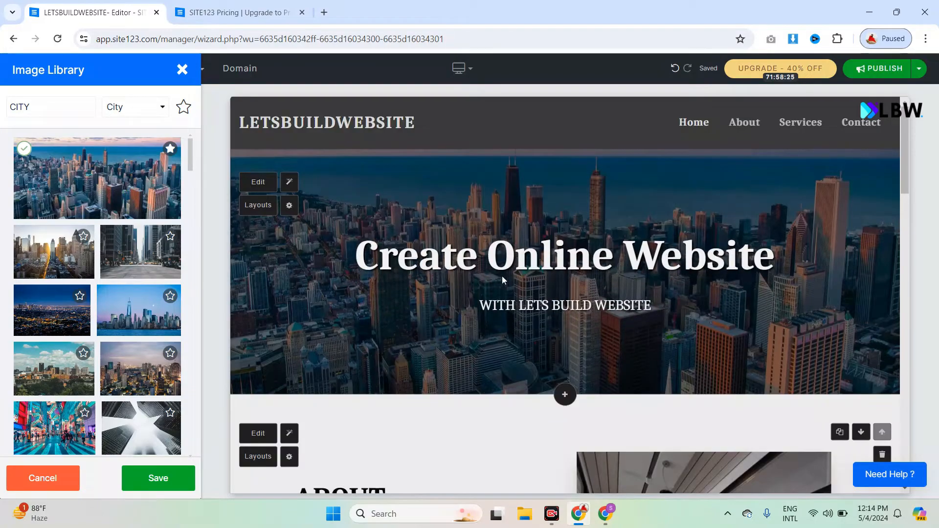
pyautogui.click(473, 264)
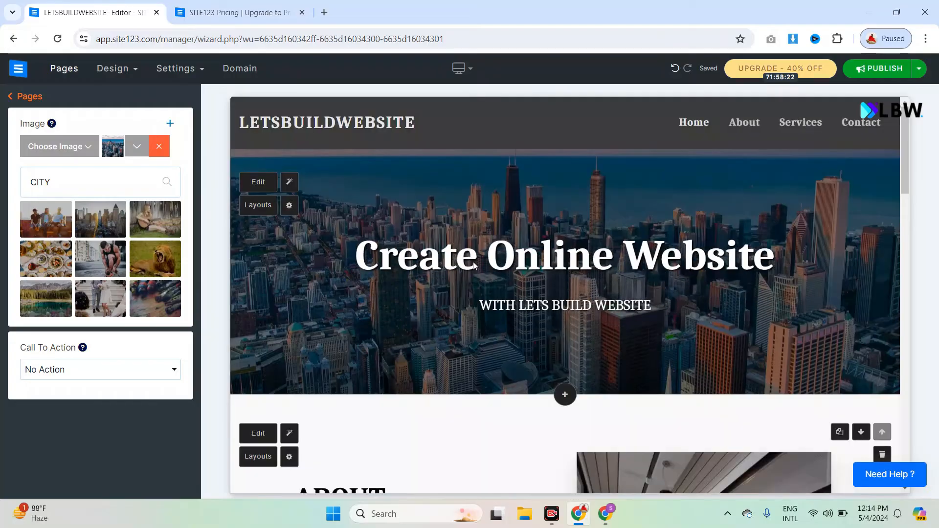
# Inspect the editable text blocks: the hero title and the About section's heading and description
pyautogui.click(473, 263)
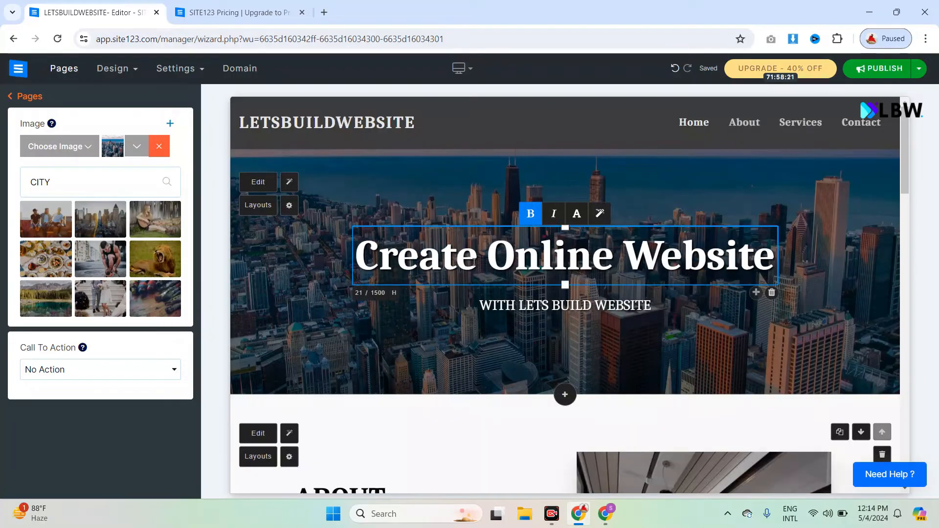
pyautogui.moveTo(905, 135); pyautogui.dragTo(902, 188)
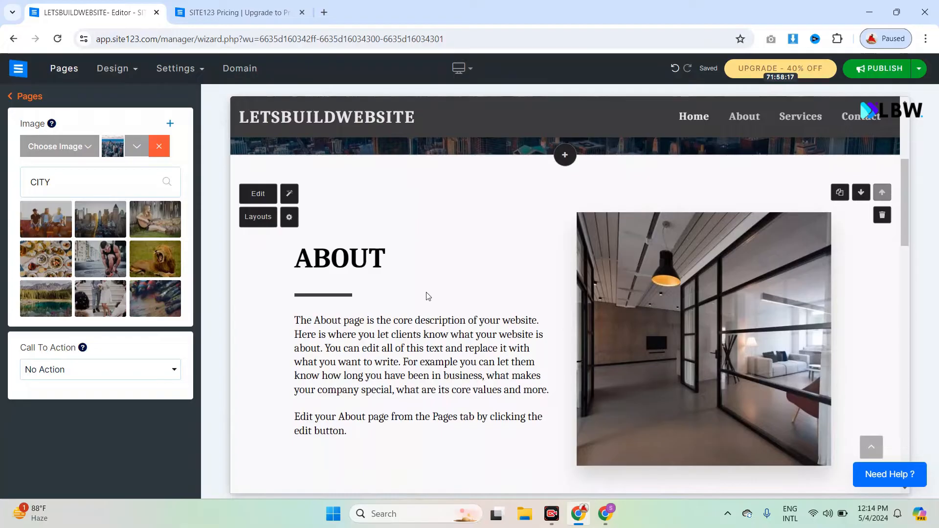
pyautogui.click(357, 266)
pyautogui.click(408, 390)
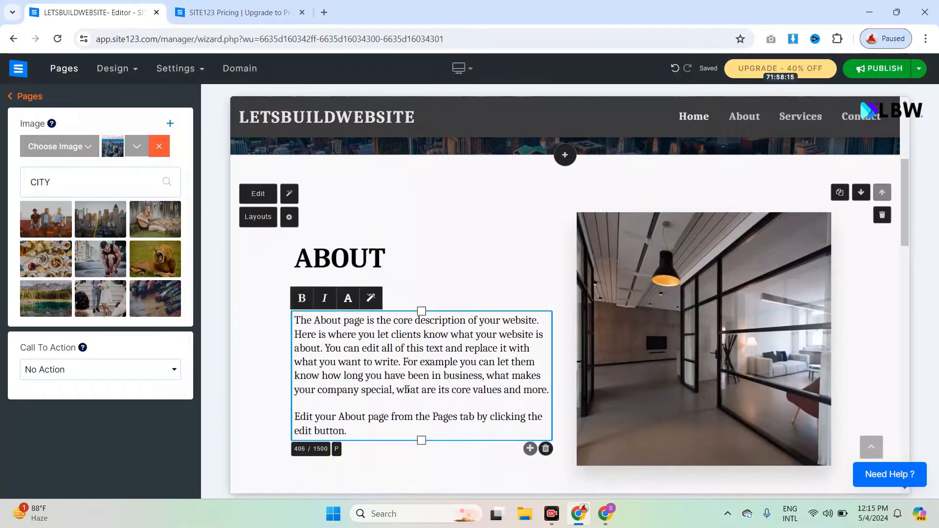
pyautogui.click(364, 262)
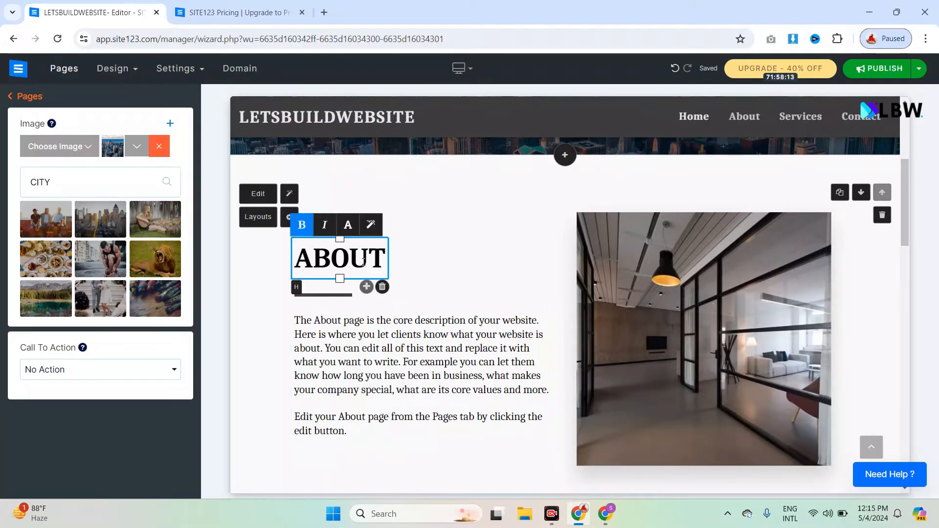
pyautogui.click(392, 362)
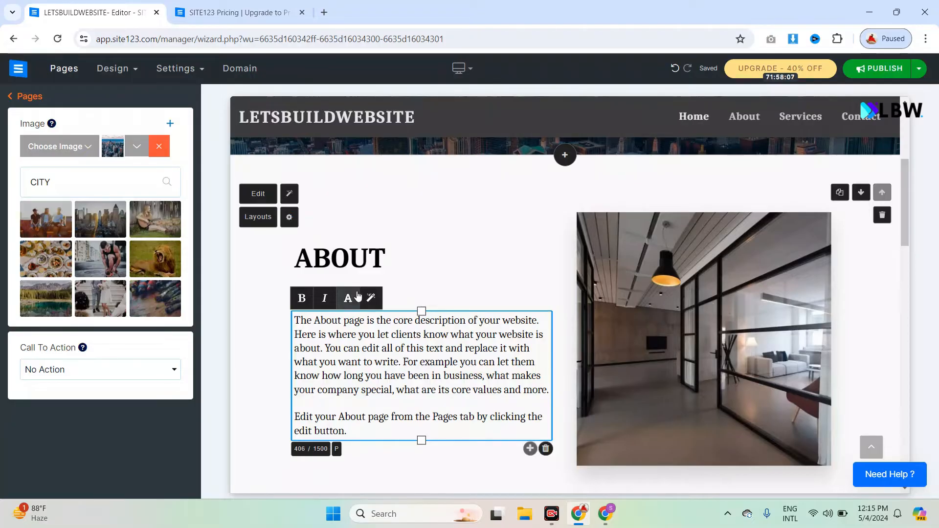
pyautogui.click(354, 256)
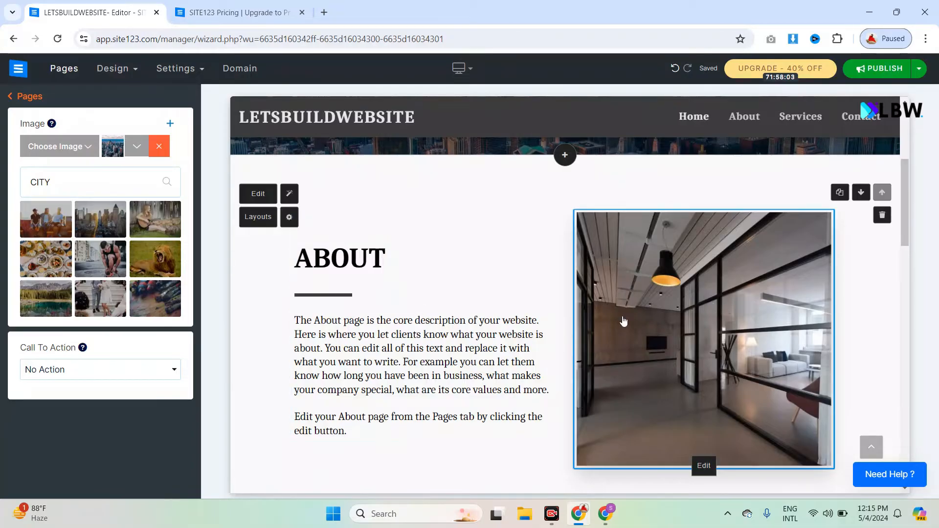
# Search the image library for IT and replace the About section image with the blue sky and white clouds photo
pyautogui.click(623, 320)
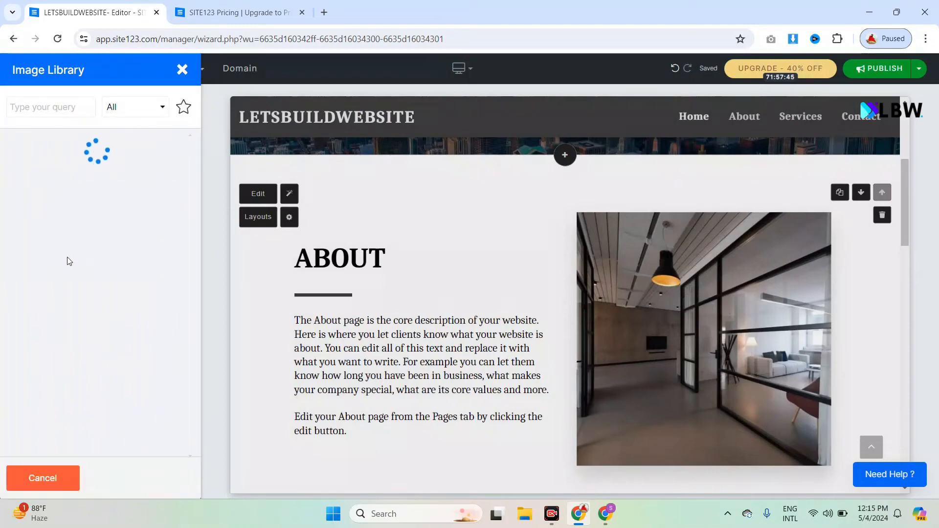
pyautogui.write('IT')
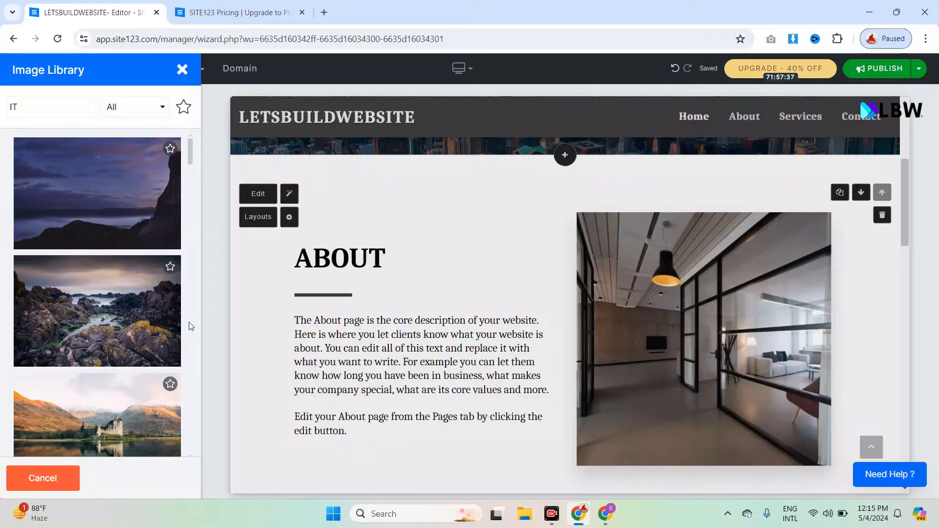
pyautogui.scroll(-5, 190, 326)
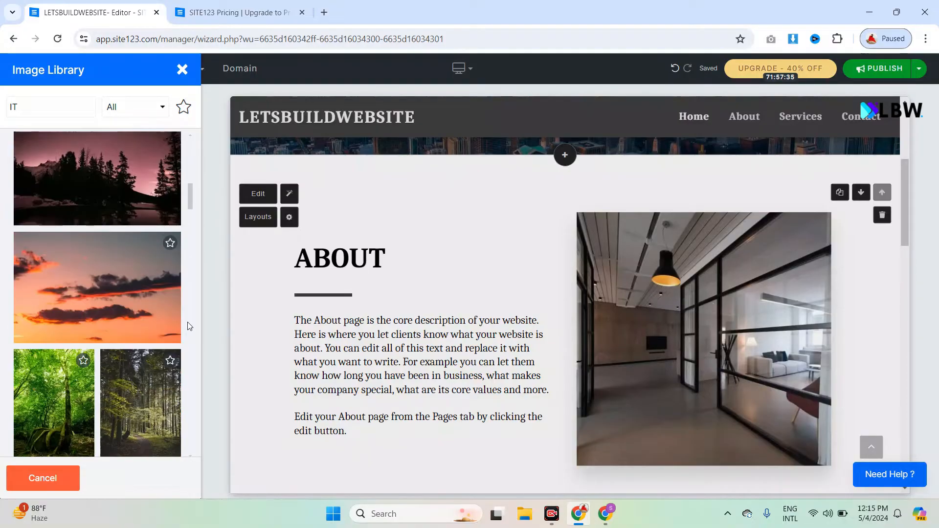
pyautogui.scroll(-5, 190, 327)
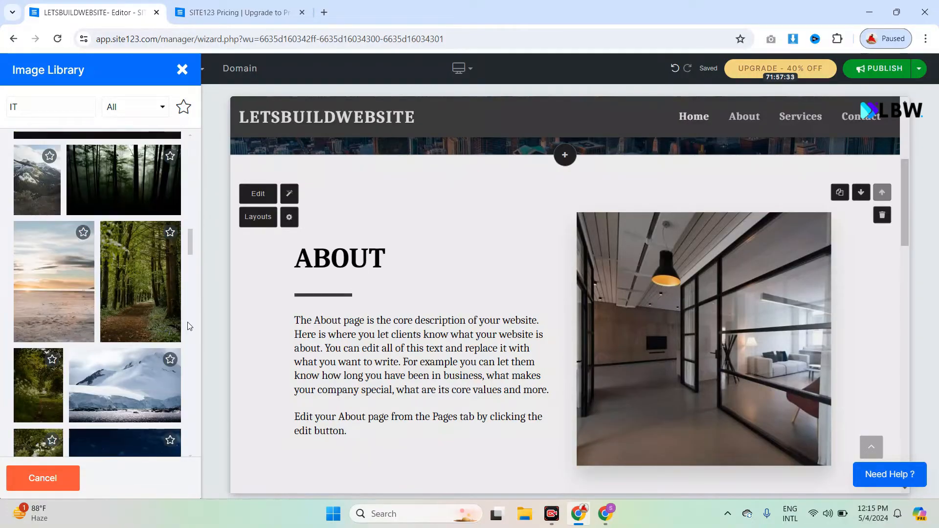
pyautogui.scroll(-5, 190, 327)
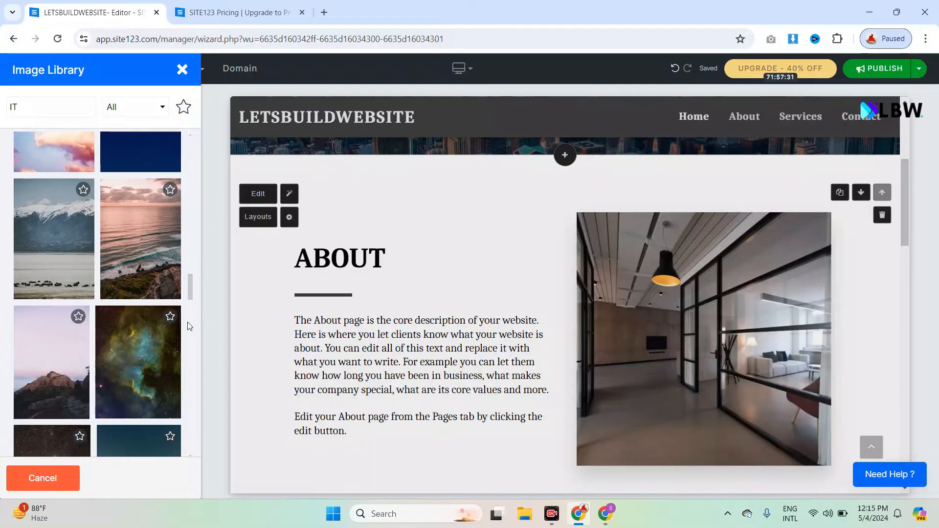
pyautogui.scroll(-5, 190, 326)
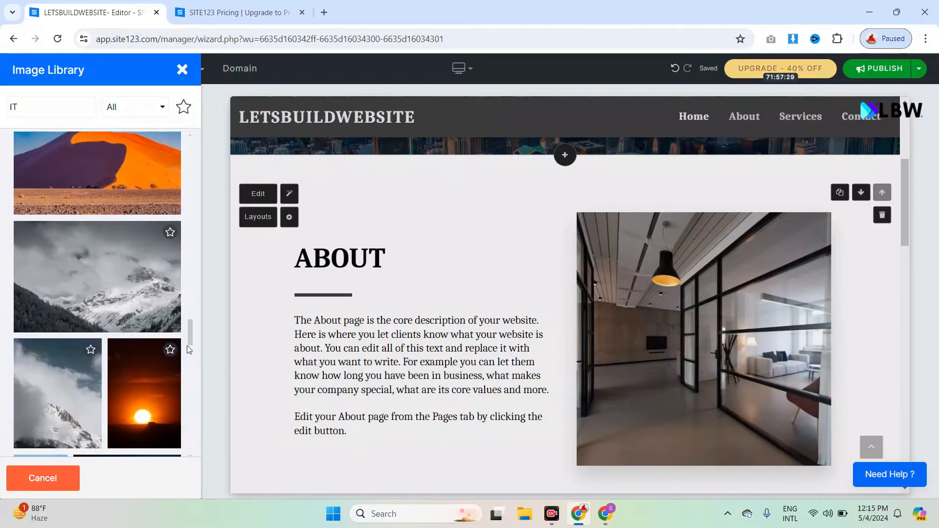
pyautogui.scroll(-4, 188, 350)
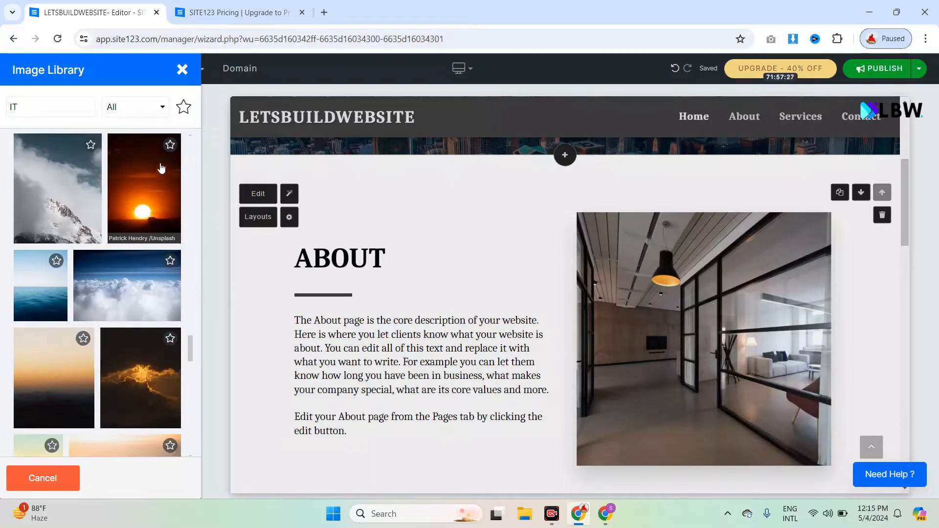
pyautogui.click(122, 285)
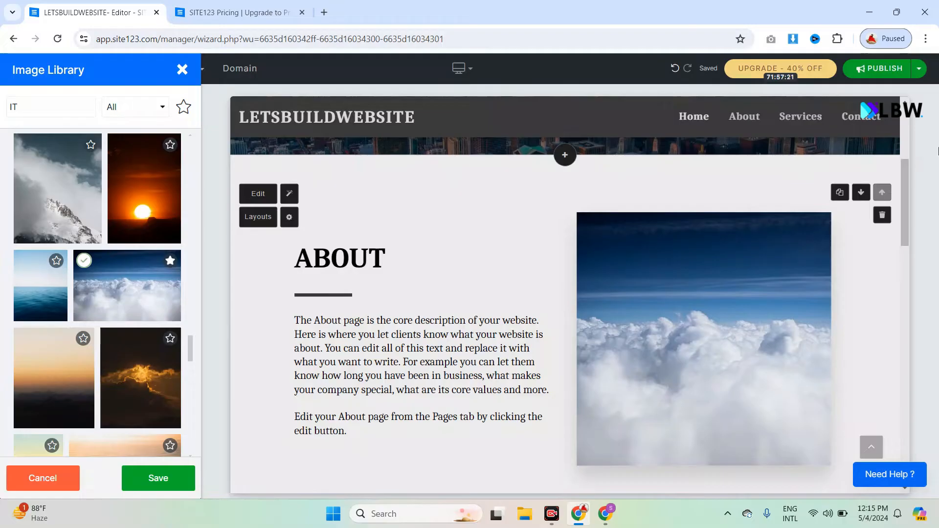
# Retitle the FINANCIAL item in the Services section as WEBSITE DESIGN and save it
pyautogui.click(893, 247)
pyautogui.moveTo(905, 210); pyautogui.dragTo(888, 284)
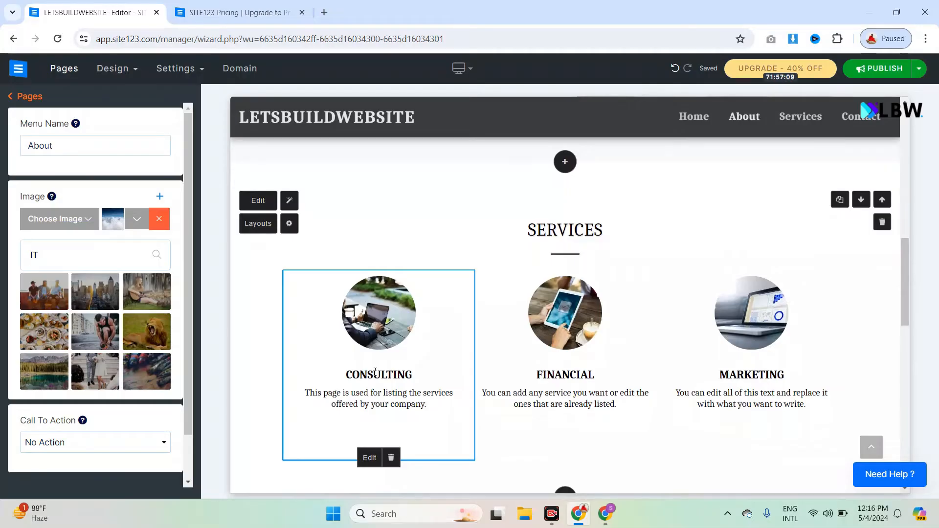
pyautogui.doubleClick(375, 372)
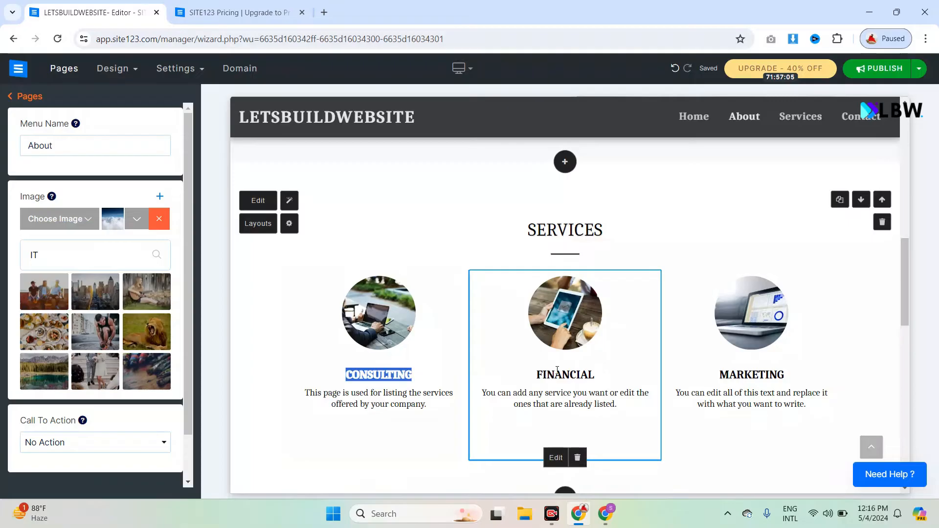
pyautogui.doubleClick(558, 374)
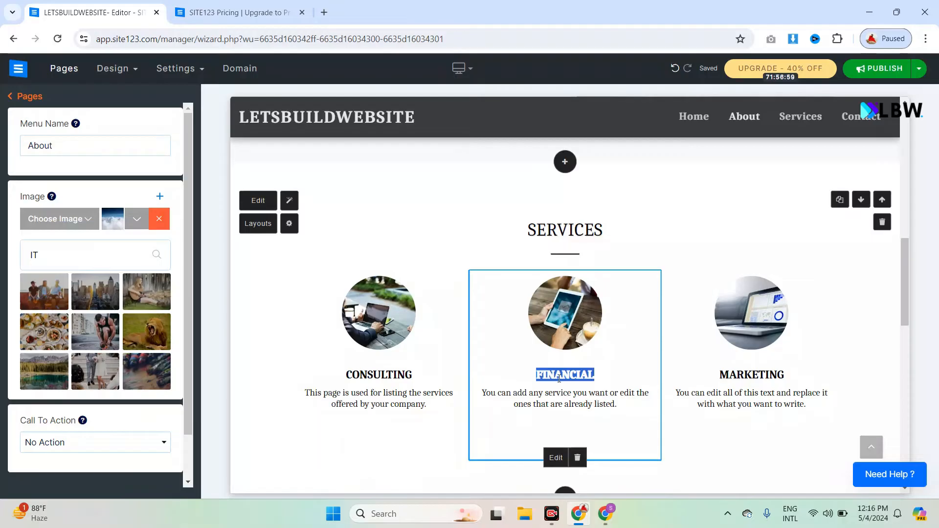
pyautogui.click(557, 457)
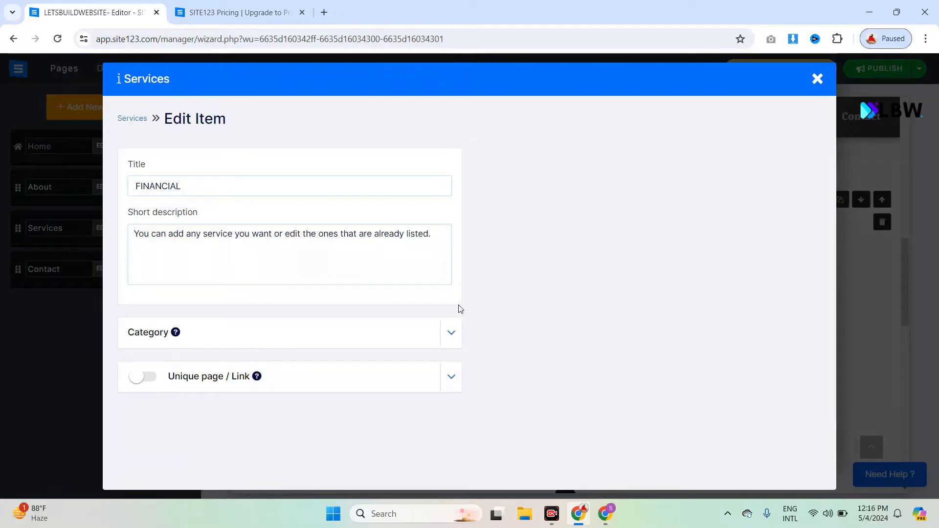
pyautogui.click(243, 181)
pyautogui.doubleClick(243, 180)
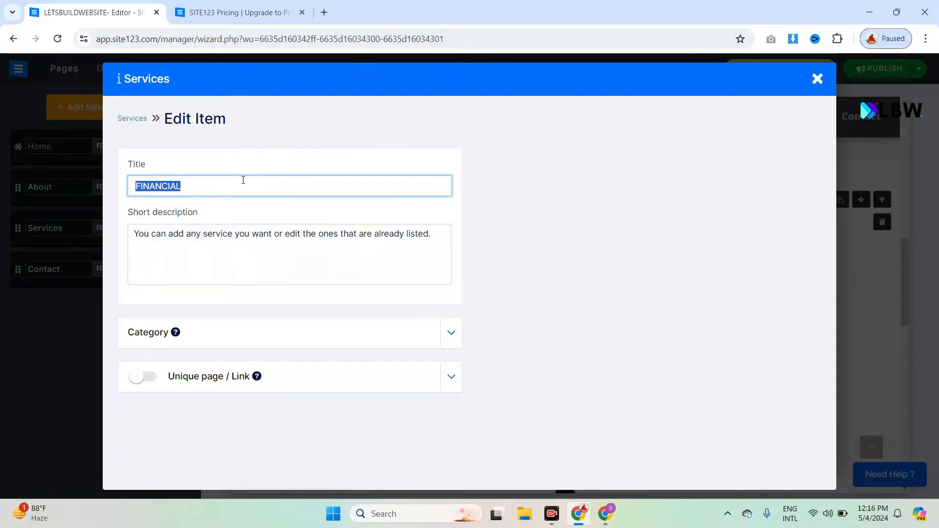
pyautogui.write('WEBSITE DESIGN')
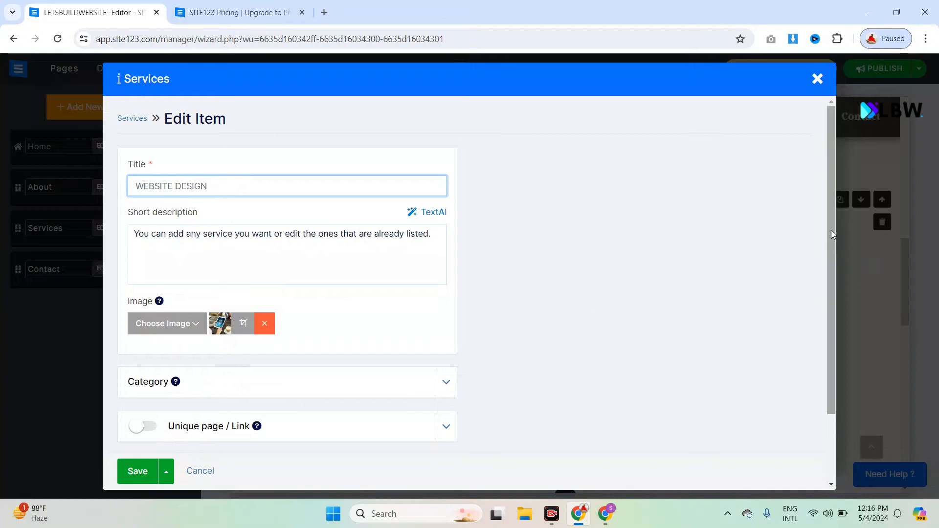
pyautogui.scroll(-3, 831, 231)
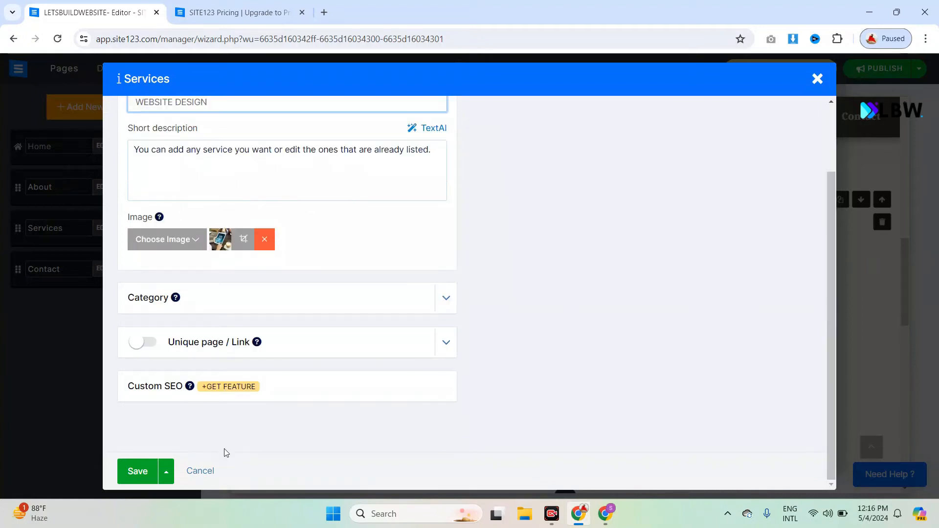
pyautogui.click(131, 473)
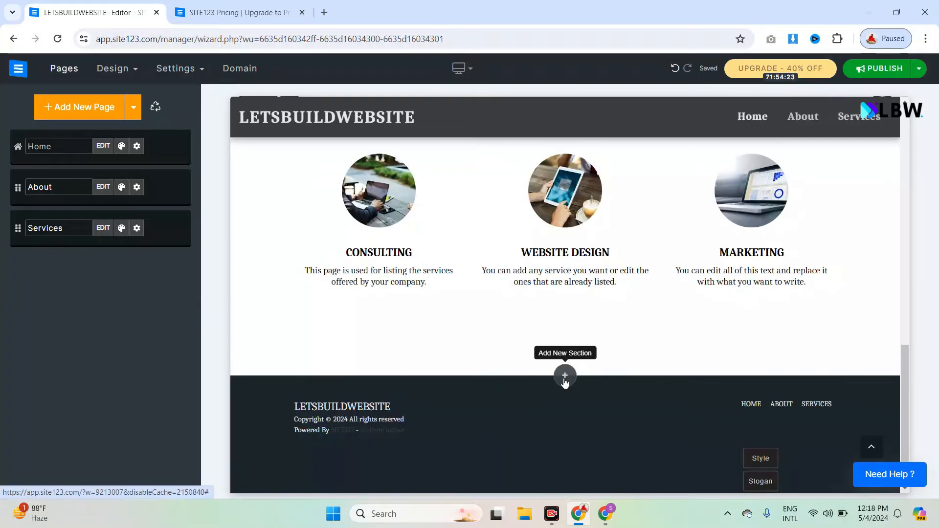
# Add a Contact section below Services, using the layout with centered contact details above a form and no map
pyautogui.click(565, 377)
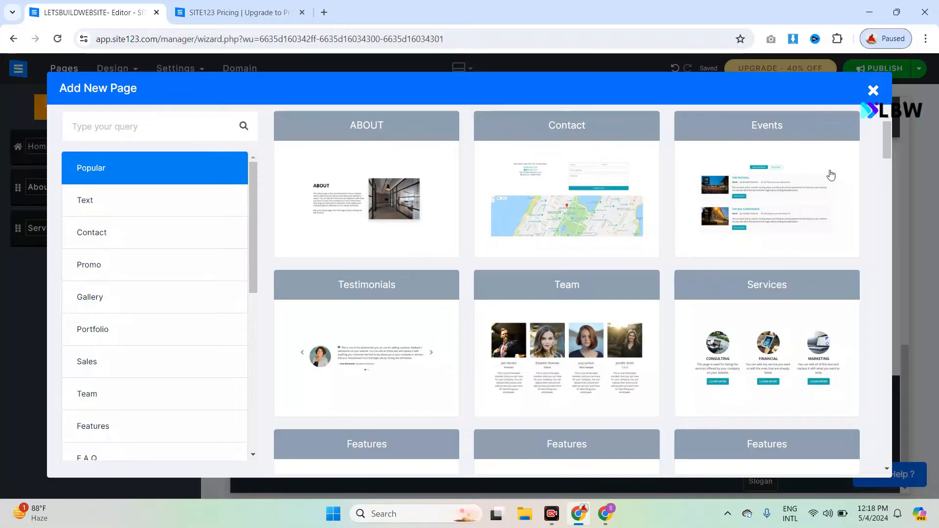
pyautogui.scroll(-1, 562, 191)
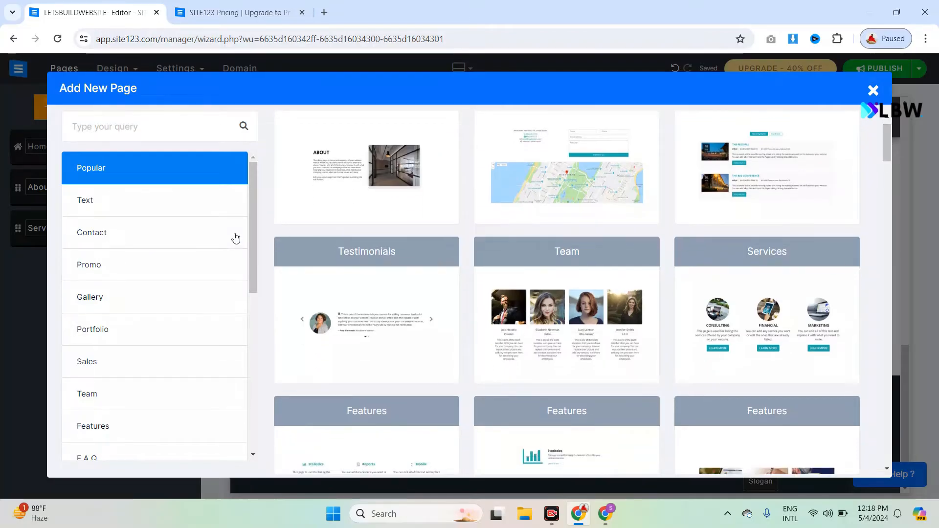
pyautogui.click(151, 225)
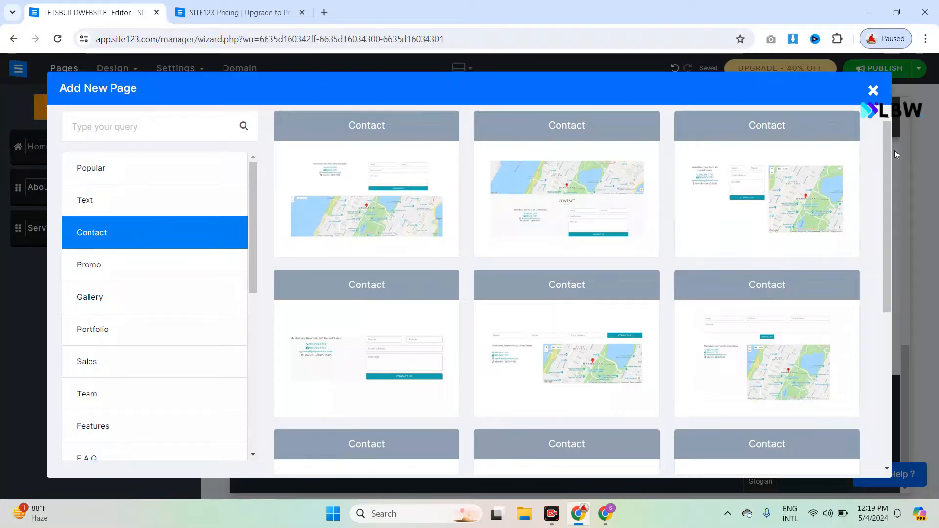
pyautogui.moveTo(887, 152); pyautogui.dragTo(871, 258)
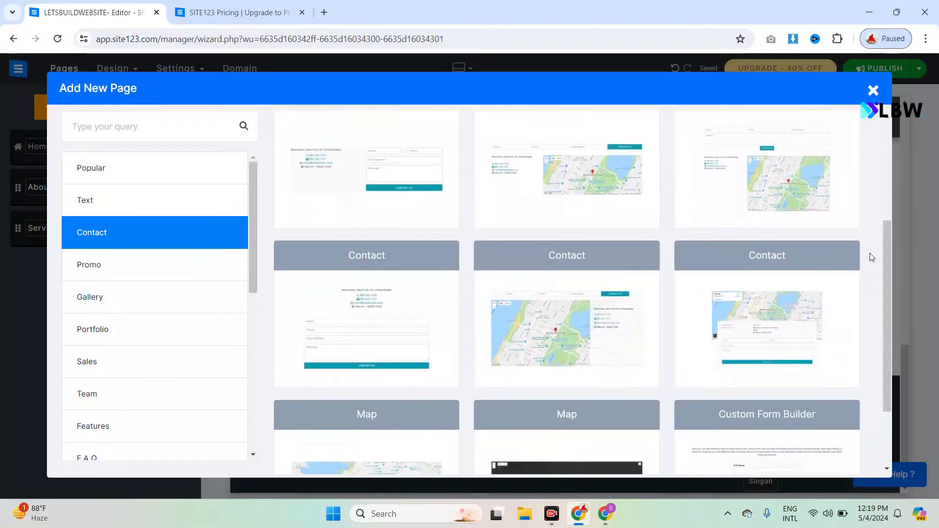
pyautogui.click(359, 347)
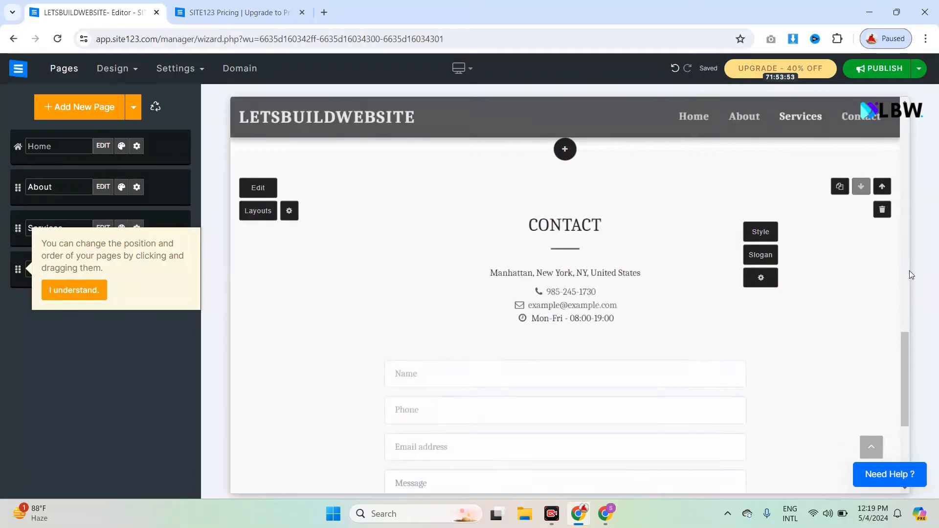
# Review the page from the contact form back to the hero, and check the header links to About, Services and Contact
pyautogui.moveTo(904, 373); pyautogui.dragTo(897, 398)
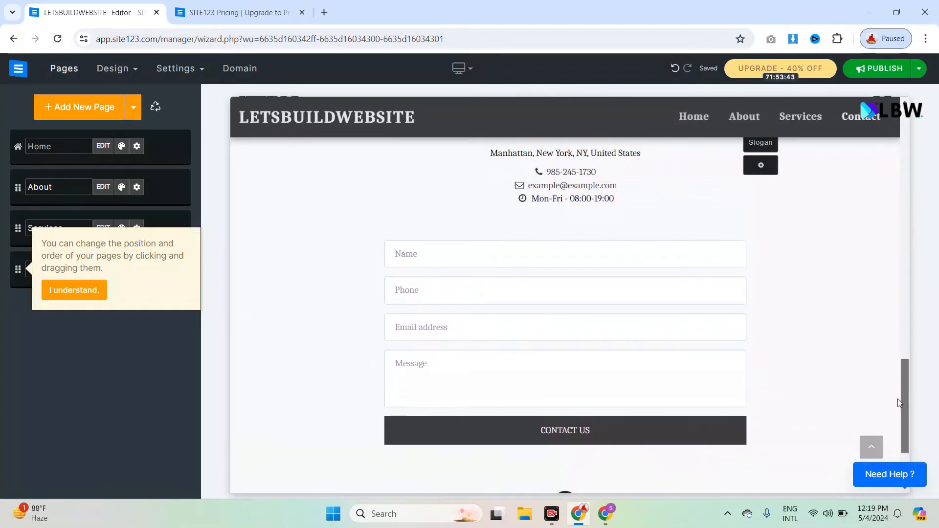
pyautogui.moveTo(898, 399); pyautogui.dragTo(890, 198)
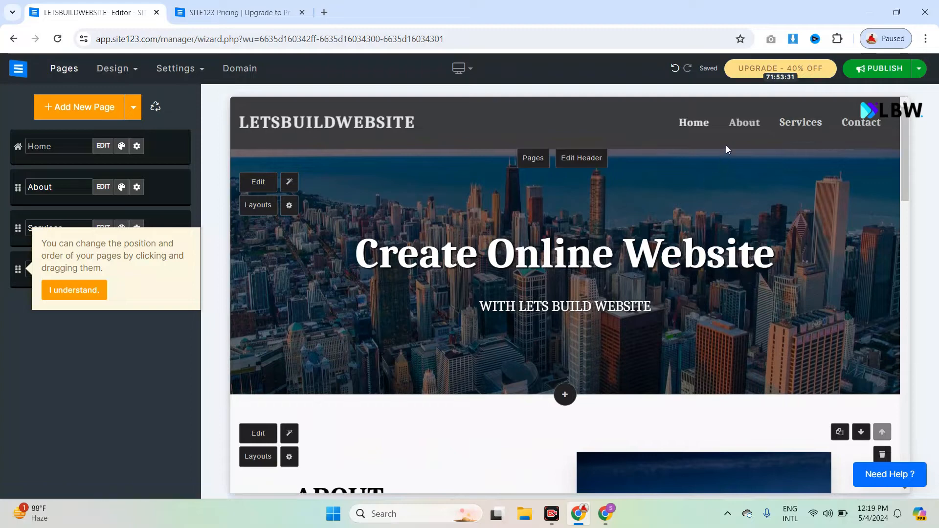
pyautogui.click(744, 122)
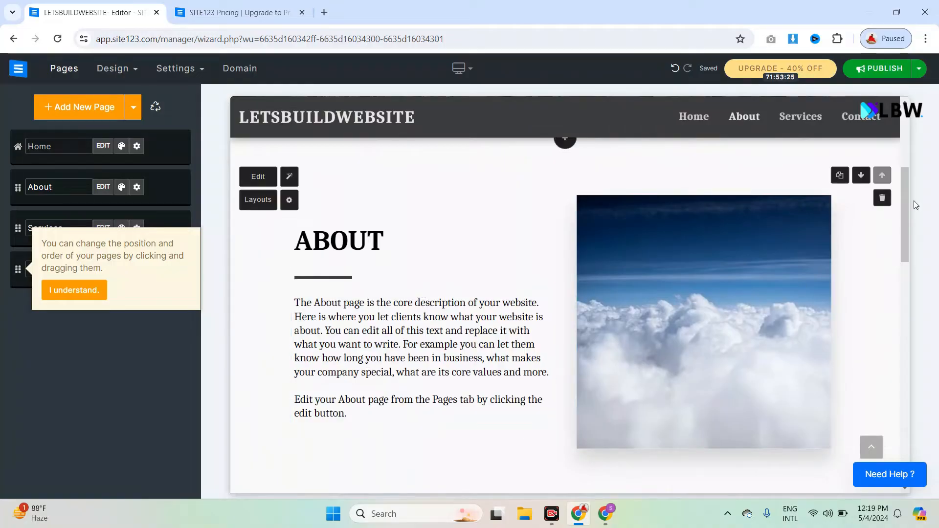
pyautogui.moveTo(908, 190); pyautogui.dragTo(907, 201)
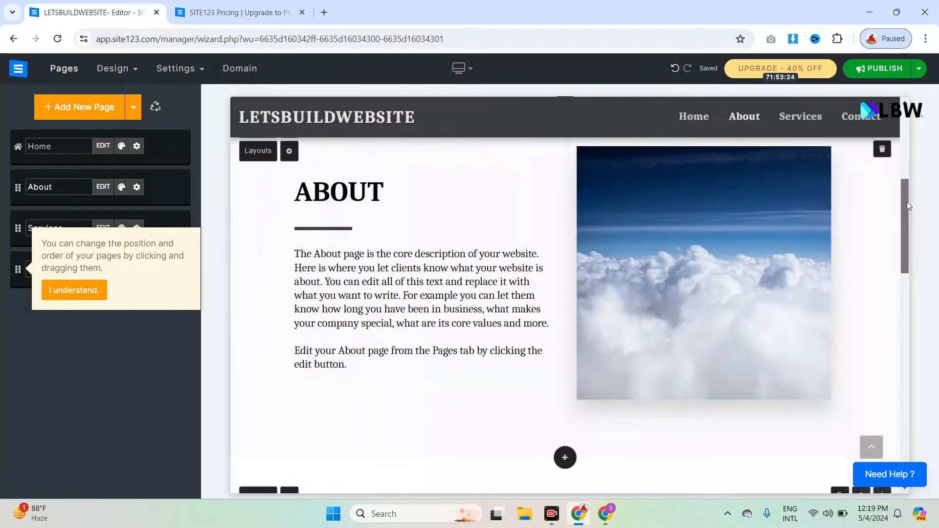
pyautogui.click(809, 123)
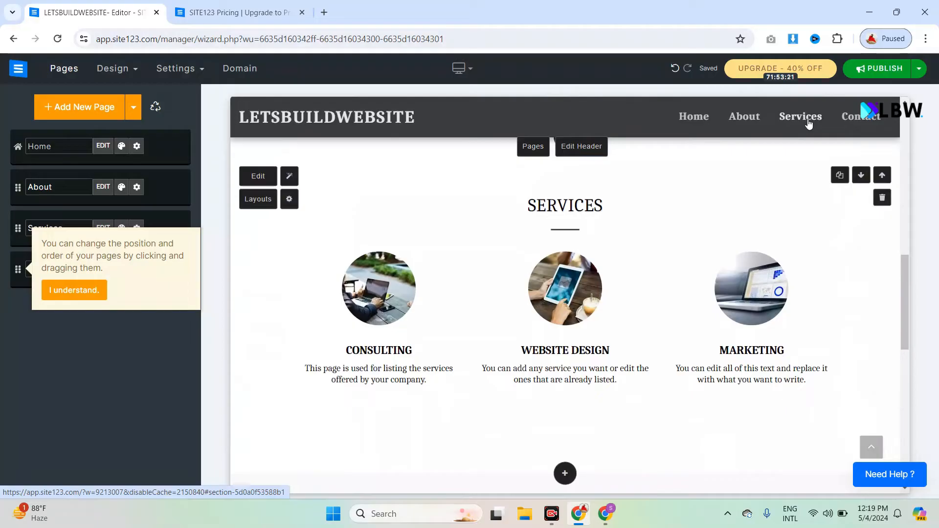
pyautogui.click(868, 121)
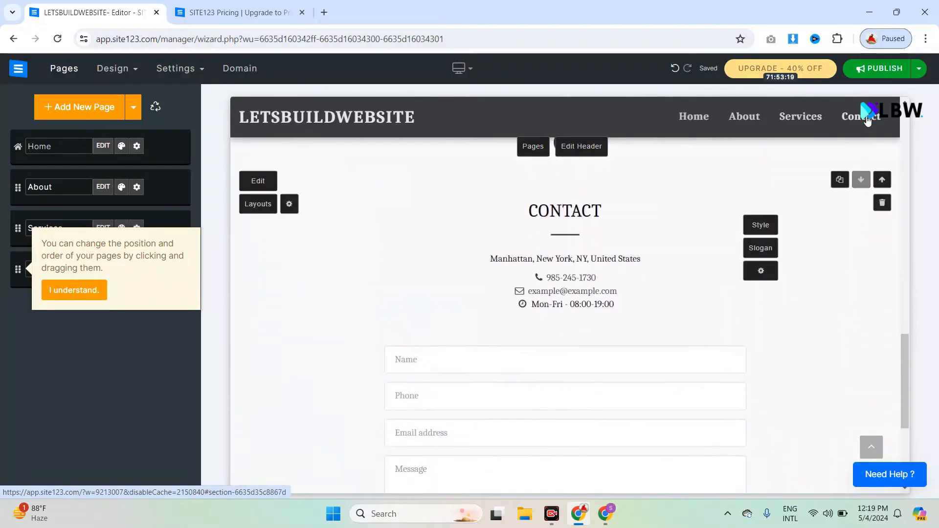
pyautogui.moveTo(902, 345); pyautogui.dragTo(895, 405)
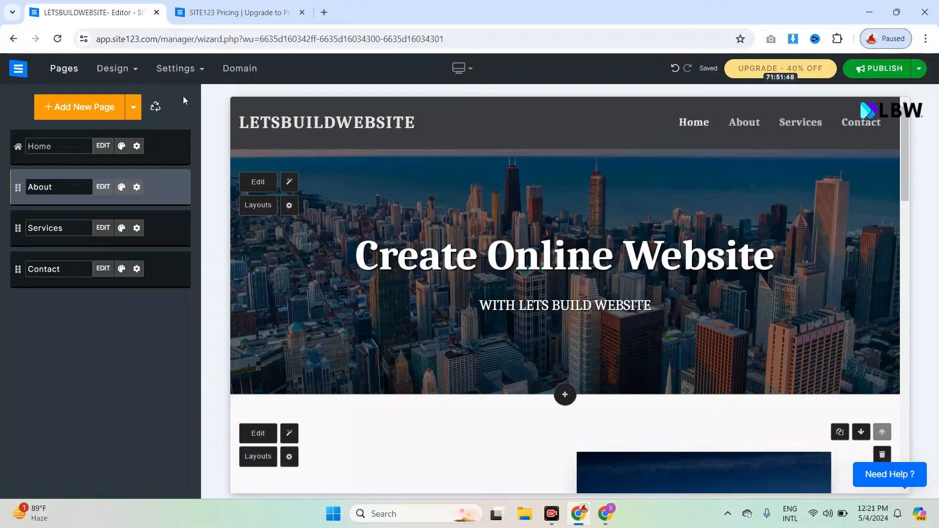
# Check the website's color options and set the site font to Oswald, trying Merriweather and Aleo first
pyautogui.moveTo(133, 78)
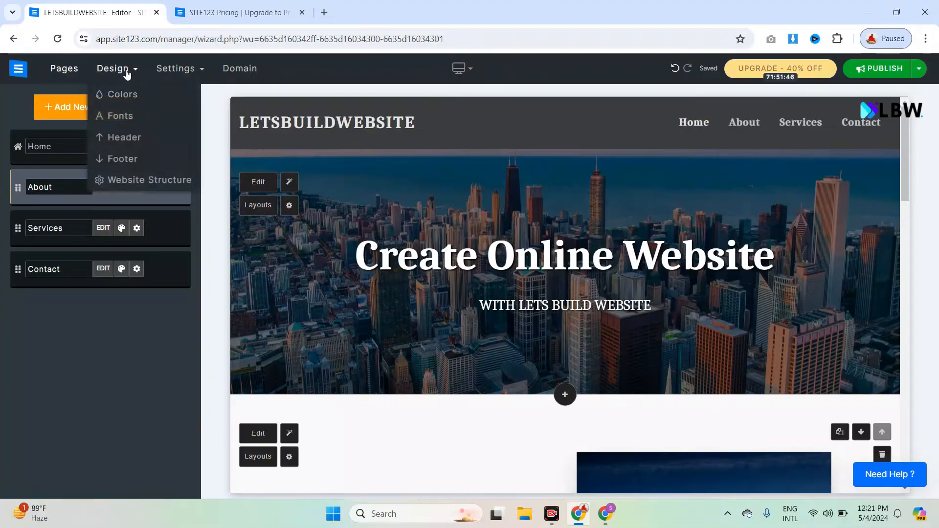
pyautogui.click(132, 101)
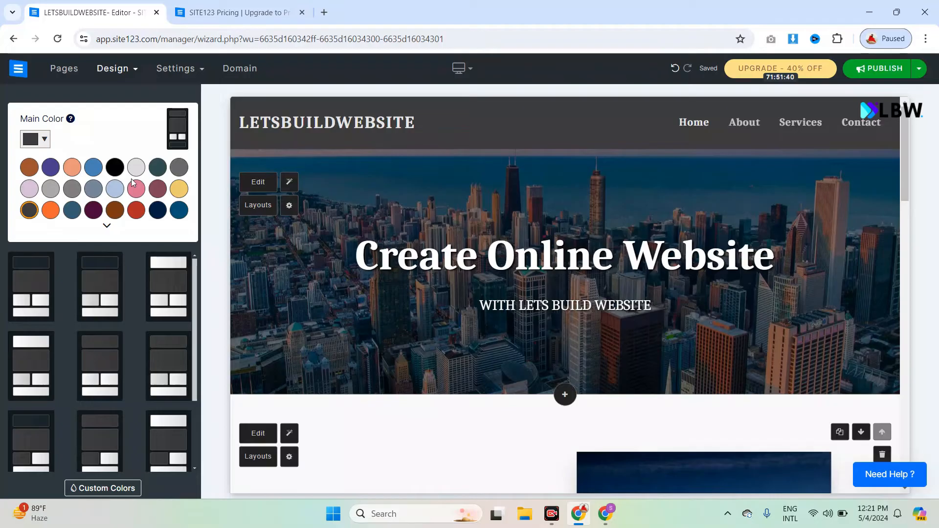
pyautogui.click(127, 74)
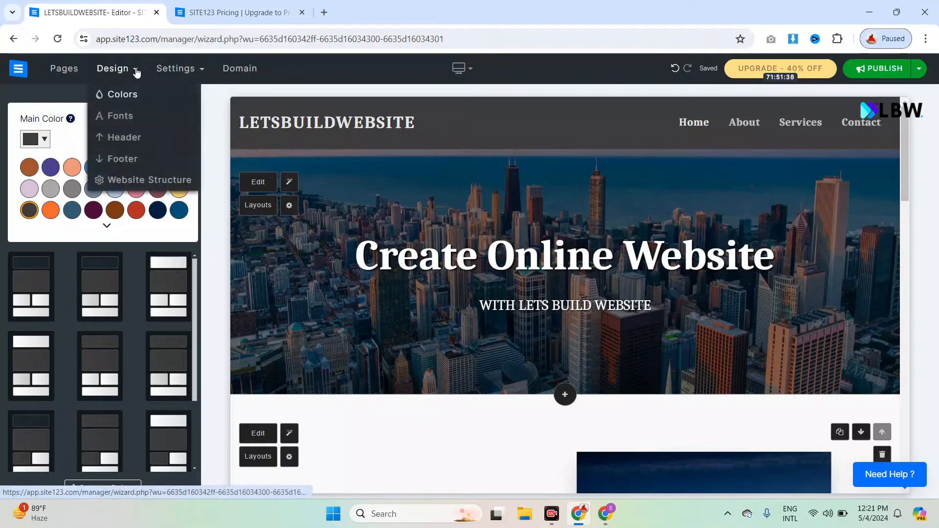
pyautogui.click(121, 118)
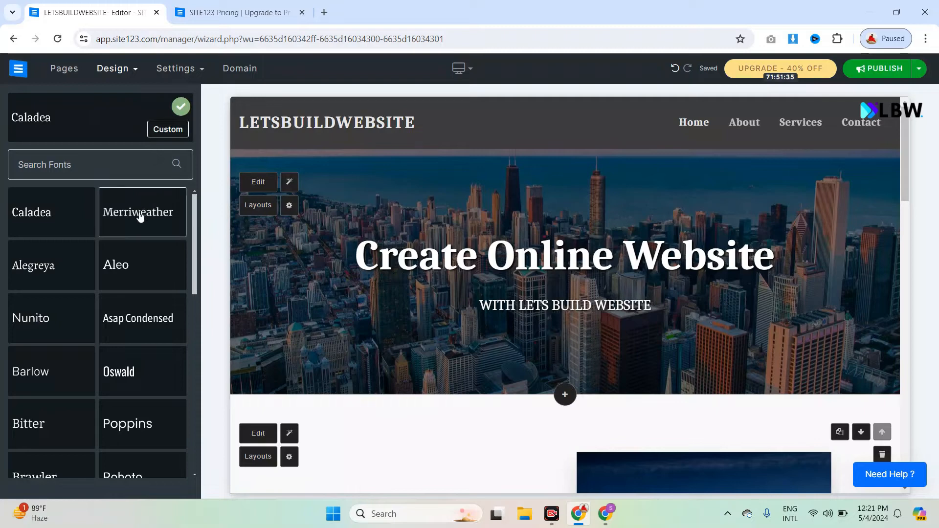
pyautogui.click(140, 215)
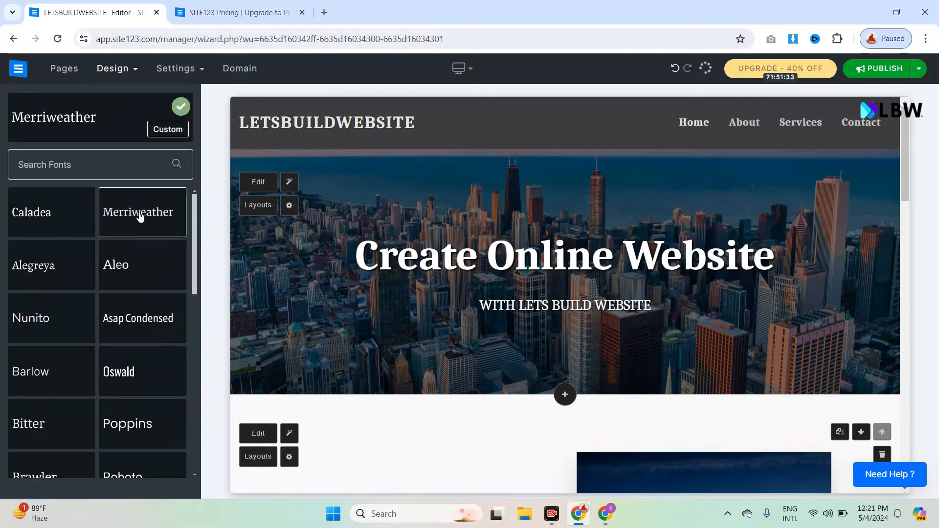
pyautogui.click(135, 268)
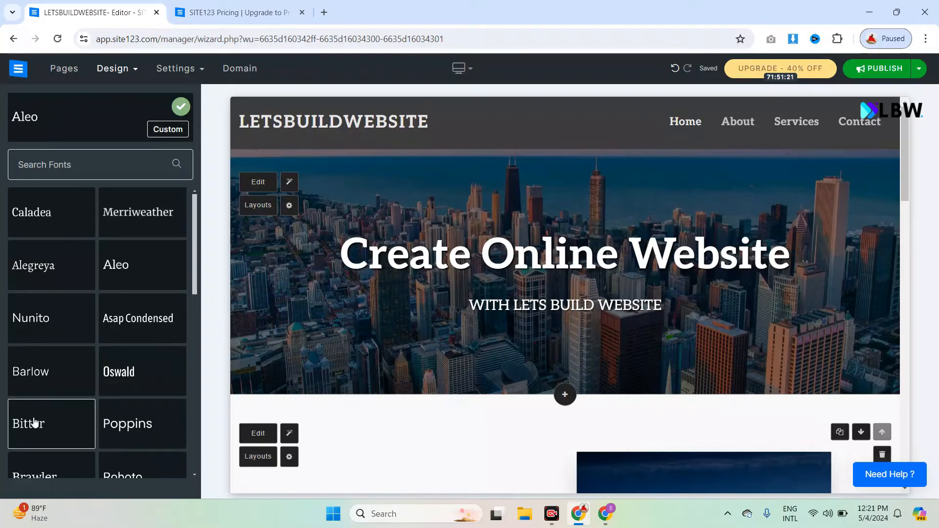
pyautogui.click(122, 382)
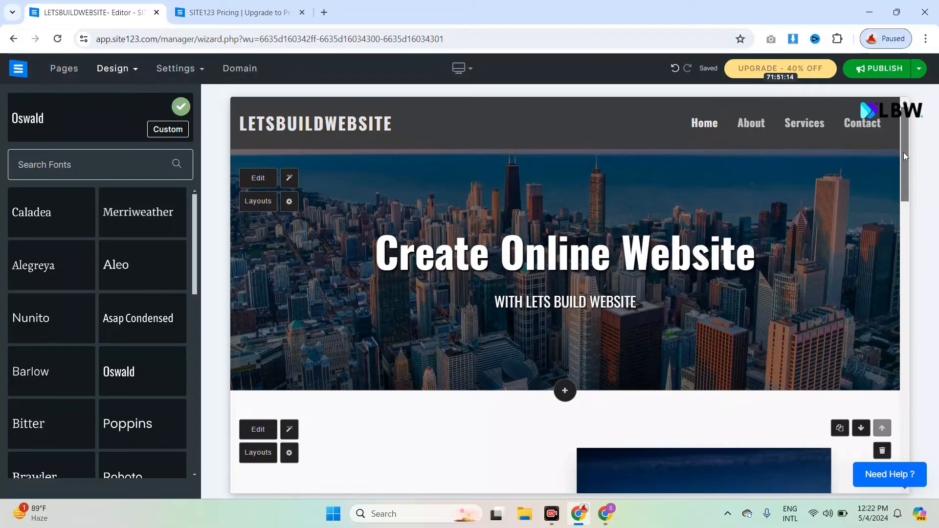
# Try the header's phone number and email display options, switching each on and off again
pyautogui.scroll(-6, 898, 232)
pyautogui.moveTo(898, 232); pyautogui.dragTo(871, 122)
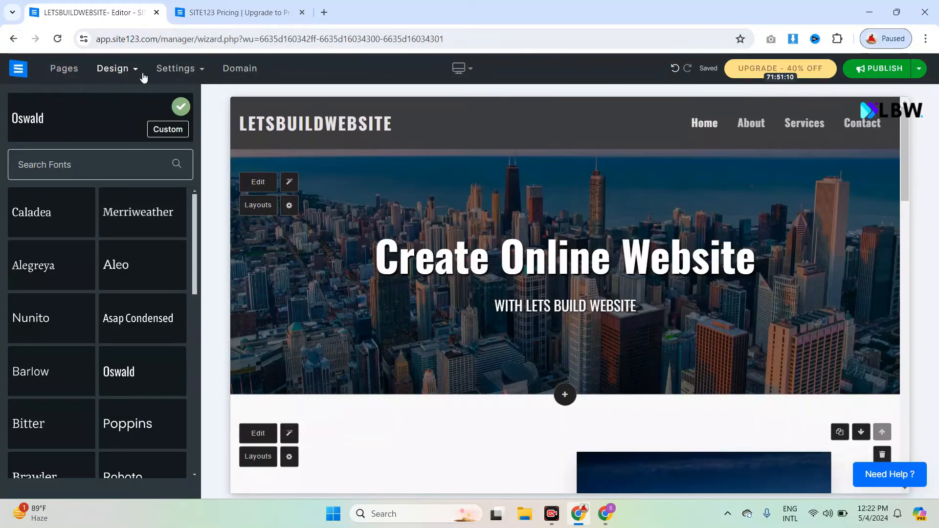
pyautogui.click(123, 72)
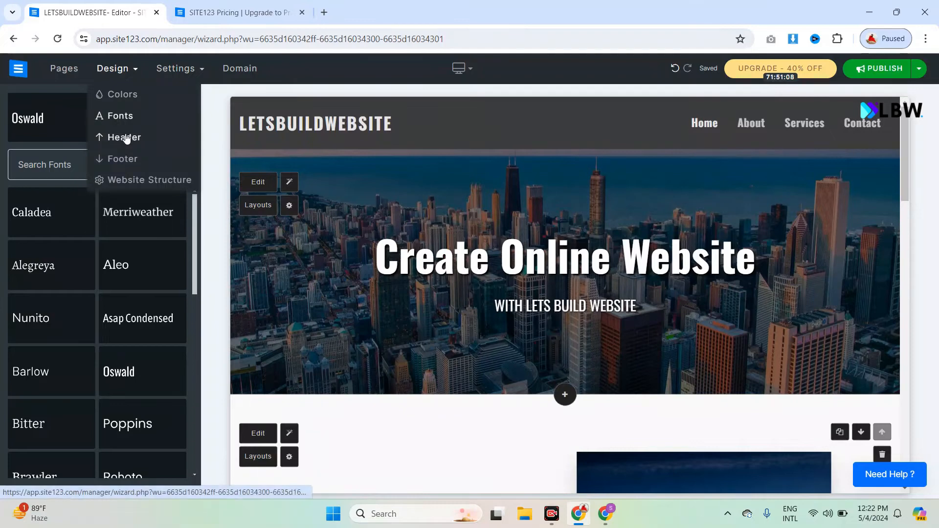
pyautogui.click(125, 139)
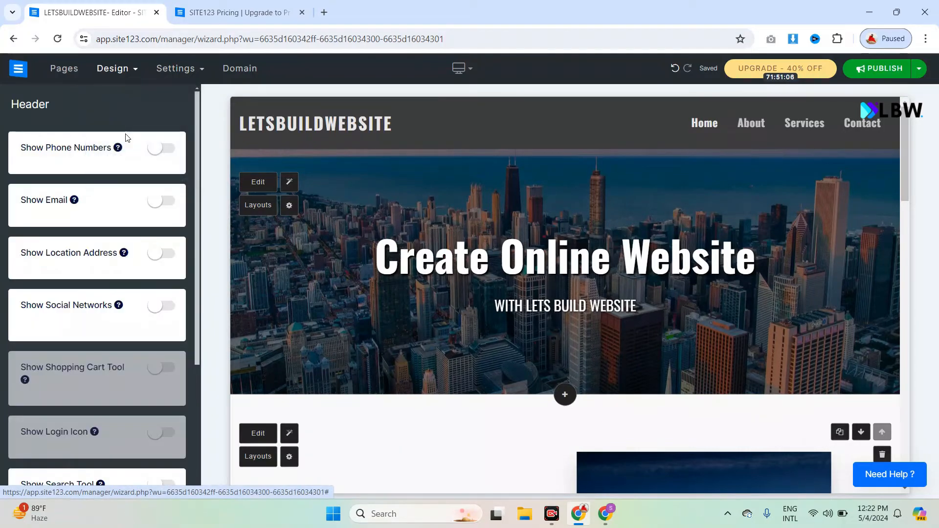
pyautogui.click(164, 155)
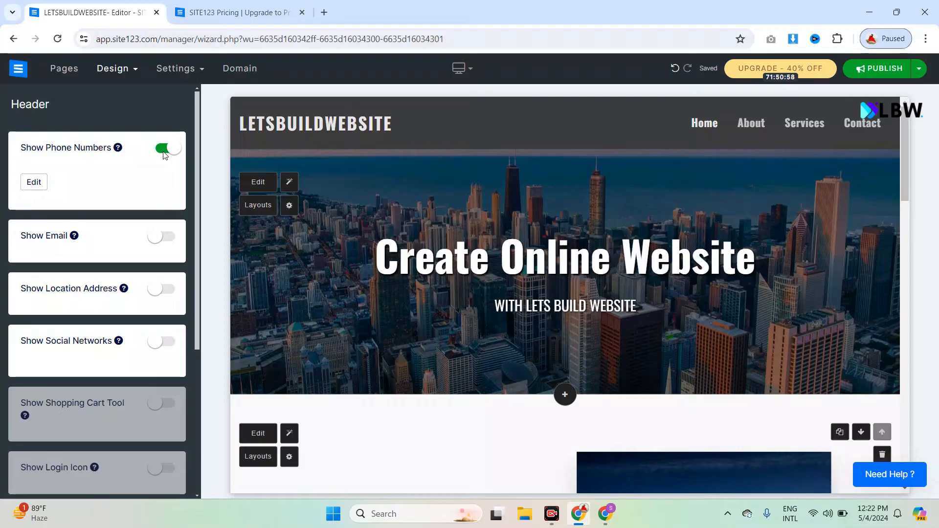
pyautogui.click(164, 156)
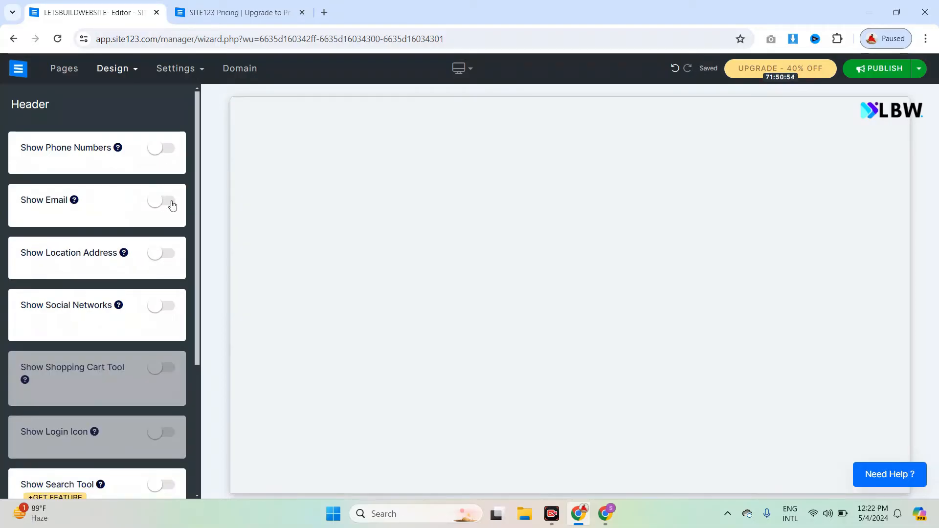
pyautogui.click(172, 205)
pyautogui.click(172, 205)
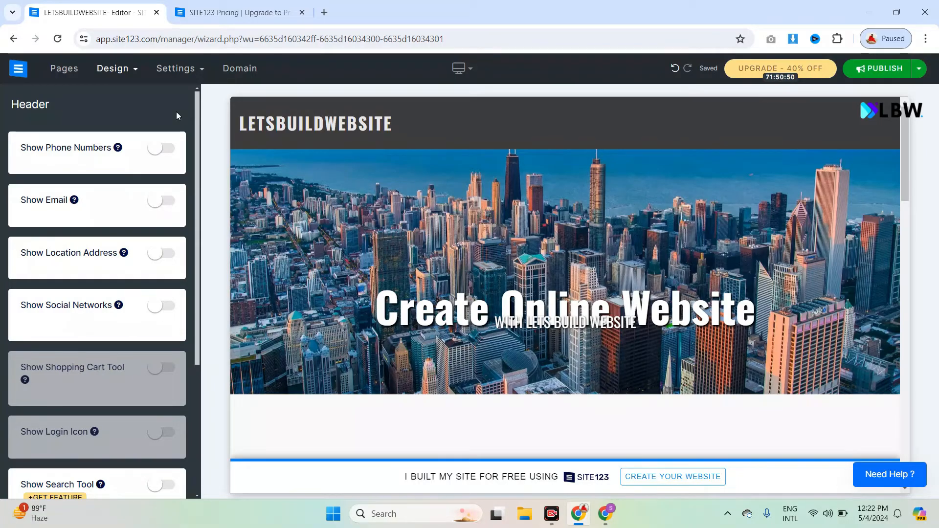
pyautogui.click(190, 79)
pyautogui.moveTo(196, 185); pyautogui.dragTo(196, 161)
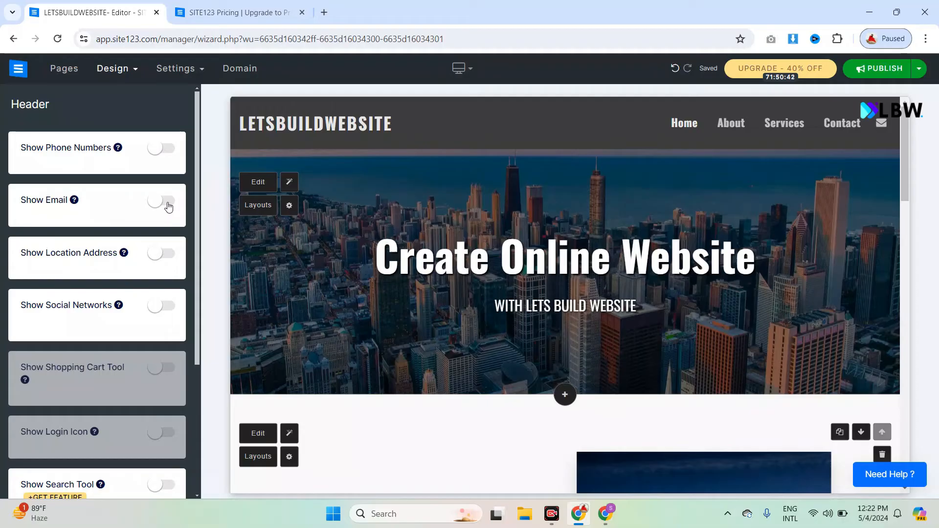
# Set the website type to Multipage and open the About page from the site header to check it
pyautogui.click(177, 68)
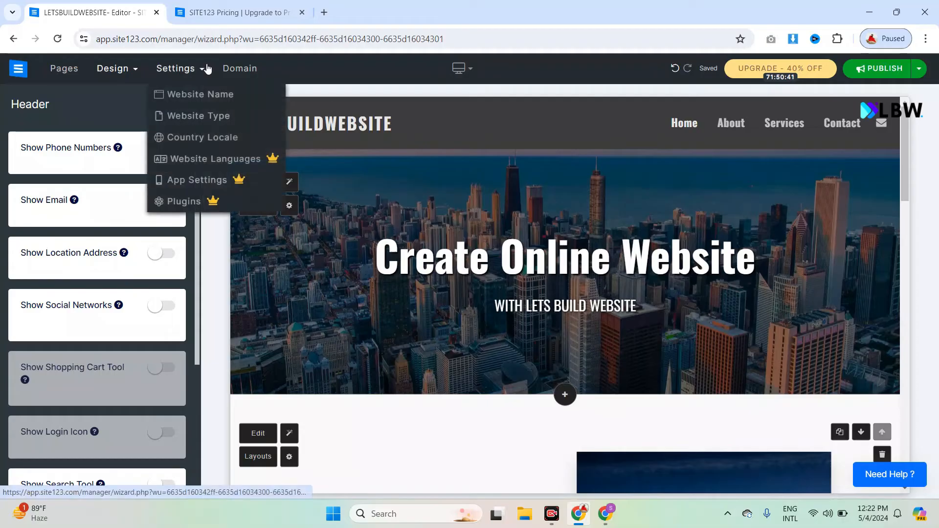
pyautogui.click(217, 116)
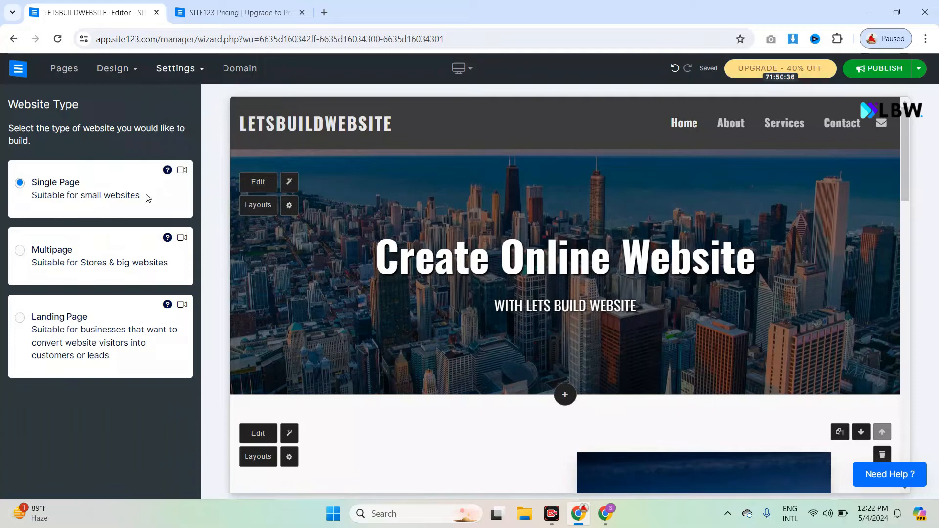
pyautogui.click(20, 251)
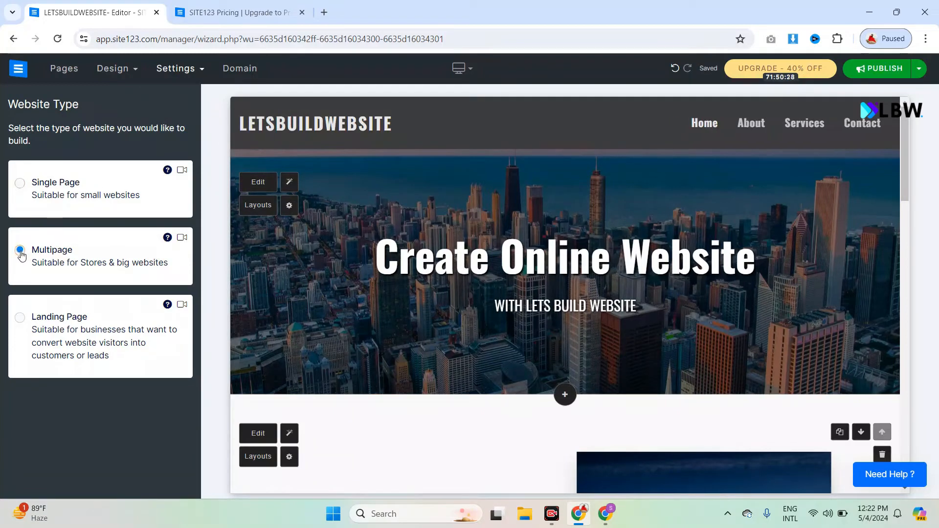
pyautogui.click(760, 127)
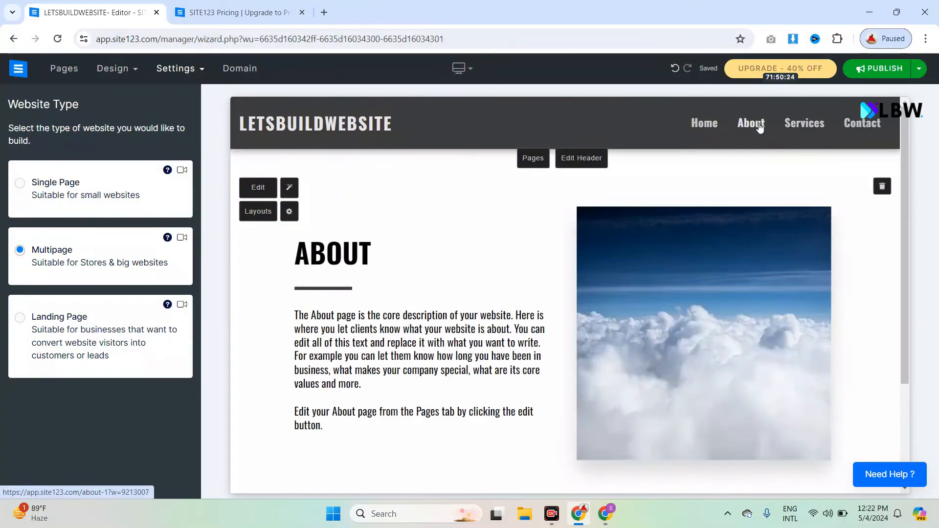
pyautogui.click(395, 354)
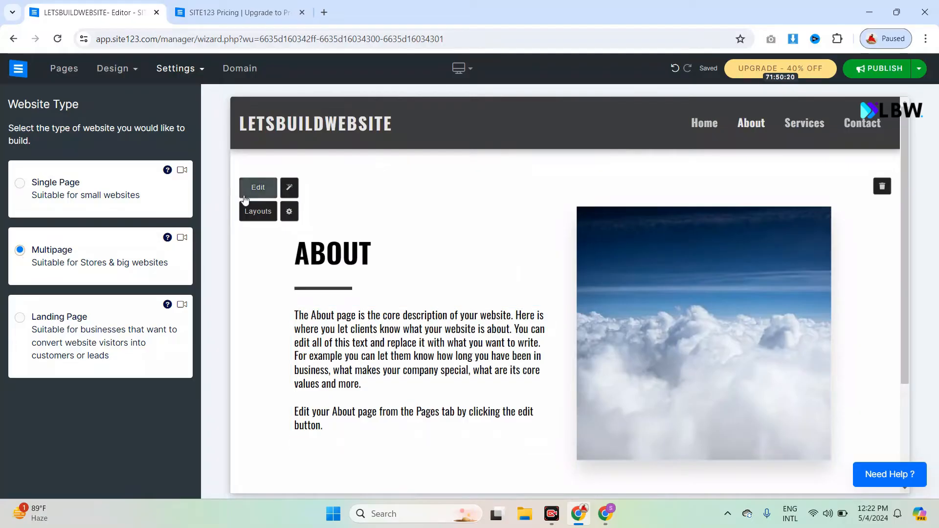
pyautogui.click(194, 72)
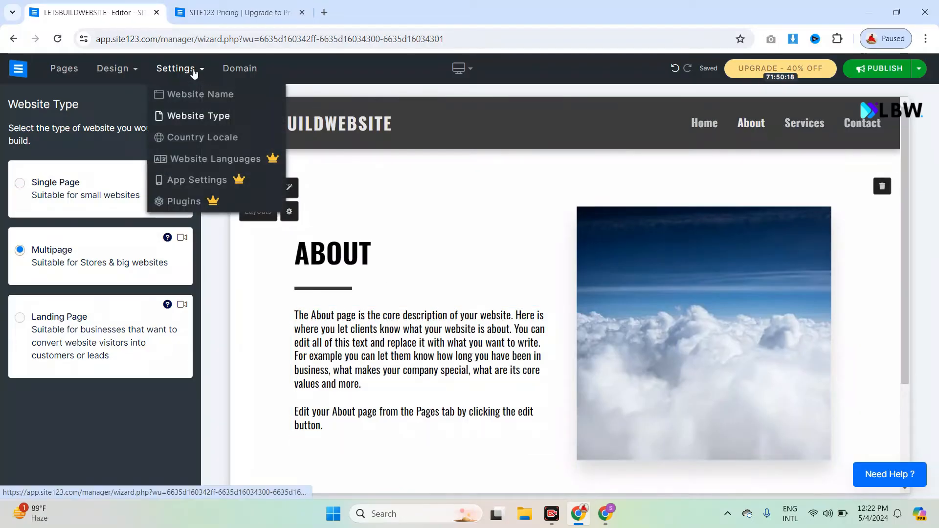
# Add a Portfolio page using the layout with three separate images and captions below them
pyautogui.click(65, 71)
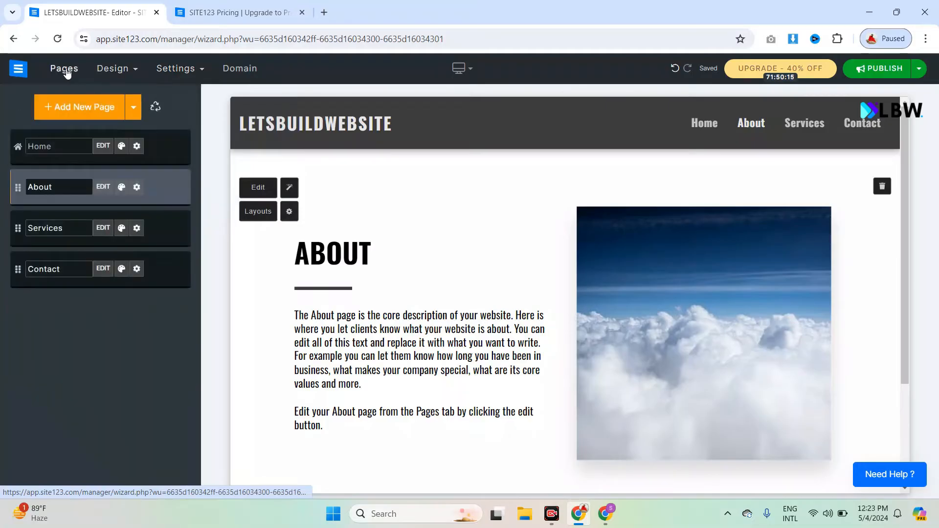
pyautogui.click(98, 113)
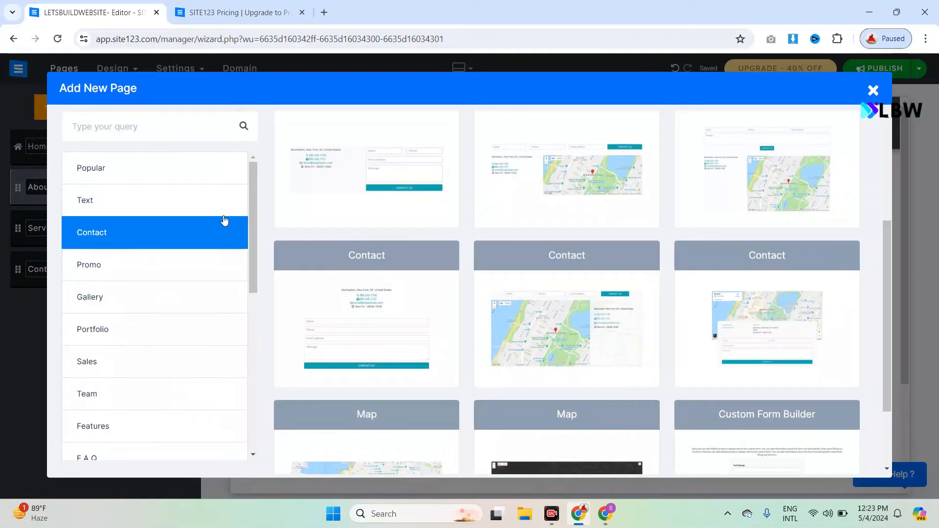
pyautogui.moveTo(252, 184); pyautogui.dragTo(248, 224)
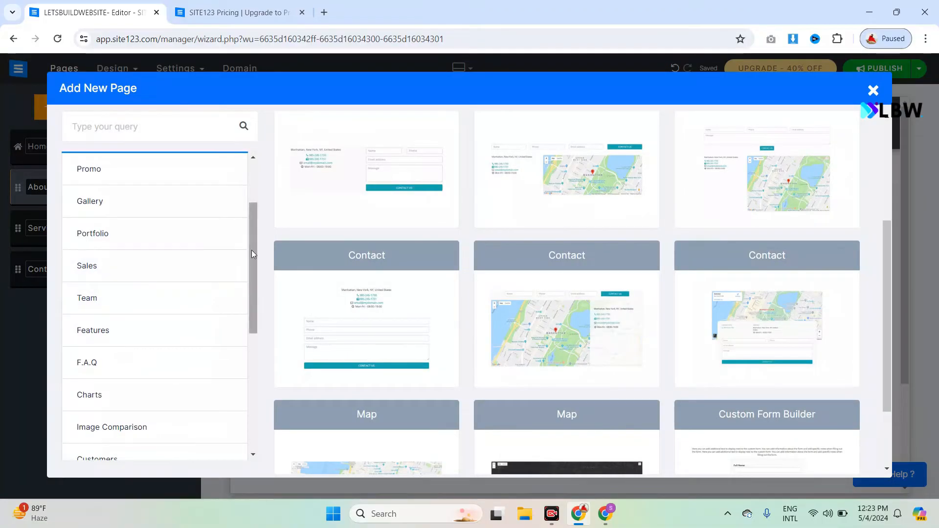
pyautogui.moveTo(253, 249)
pyautogui.mouseDown()
pyautogui.moveTo(248, 283)
pyautogui.moveTo(249, 264)
pyautogui.mouseUp()
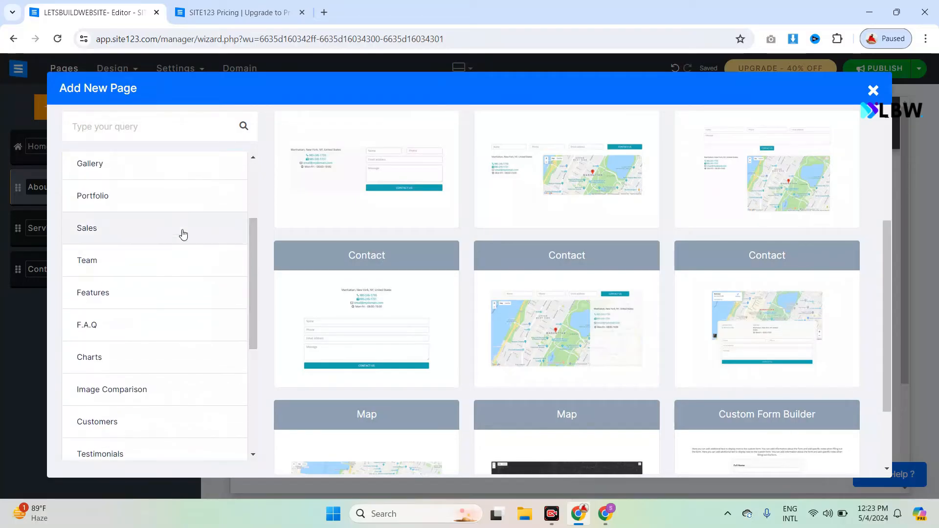
pyautogui.click(156, 206)
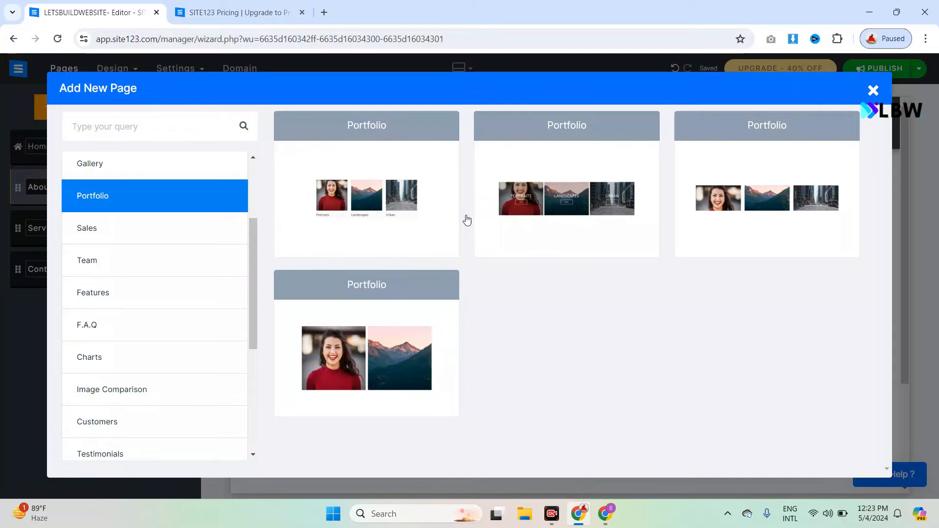
pyautogui.click(340, 195)
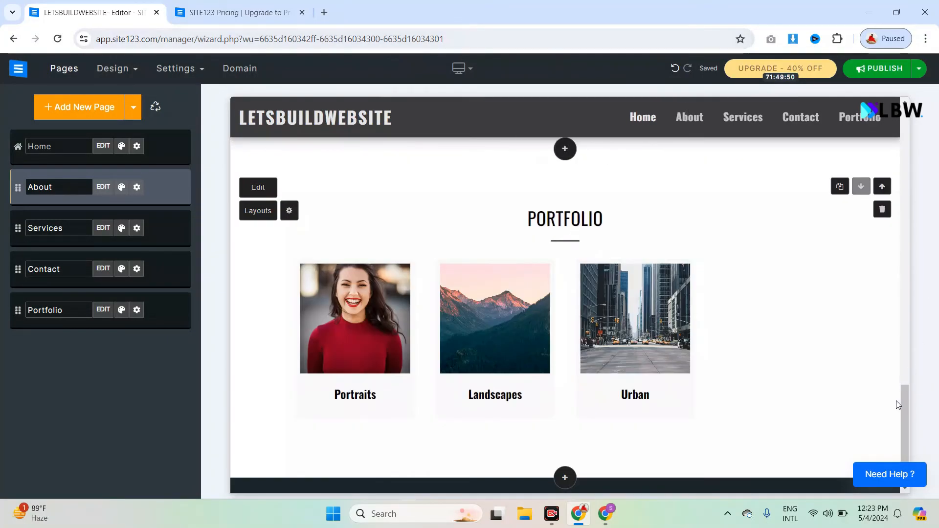
# Review the home page sections, including the new Portfolio section, and view the separate Portfolio page
pyautogui.moveTo(903, 402); pyautogui.dragTo(912, 224)
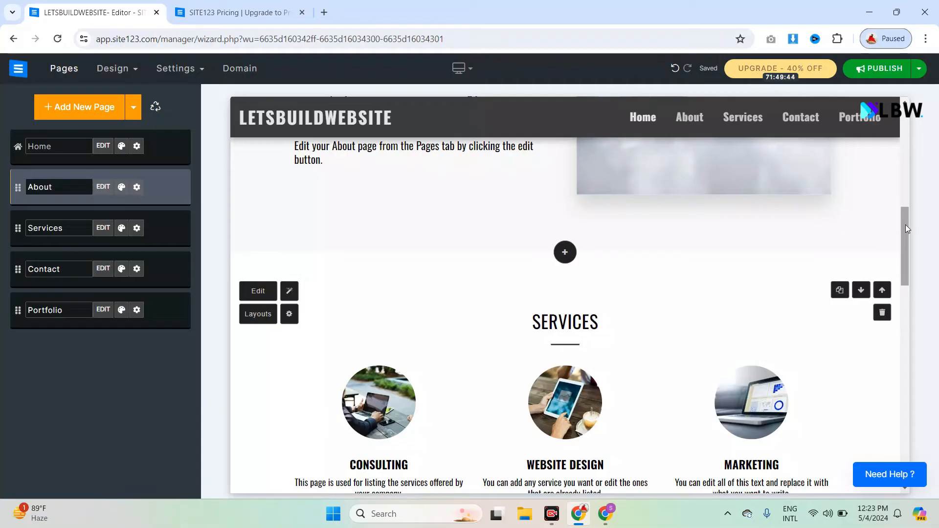
pyautogui.moveTo(905, 225); pyautogui.dragTo(877, 441)
pyautogui.scroll(1, 878, 441)
pyautogui.moveTo(888, 141); pyautogui.dragTo(901, 246)
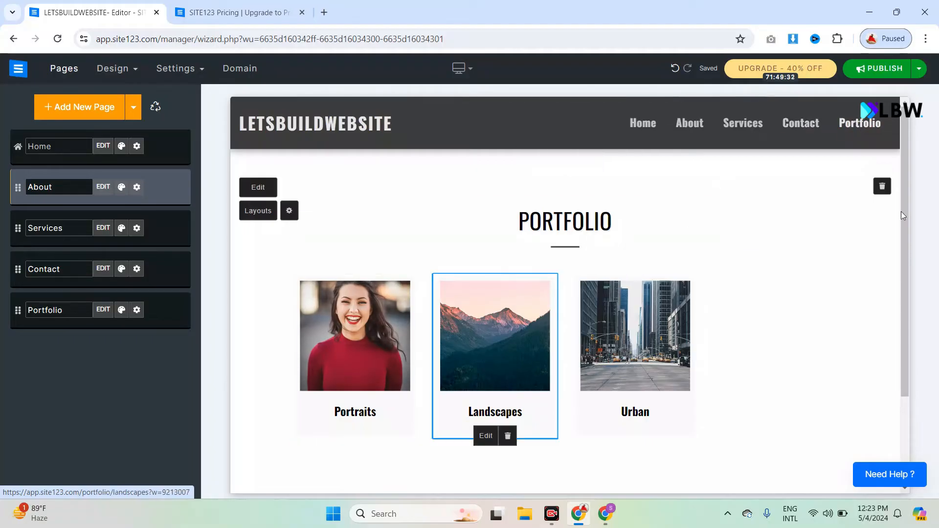
pyautogui.moveTo(905, 166); pyautogui.dragTo(885, 168)
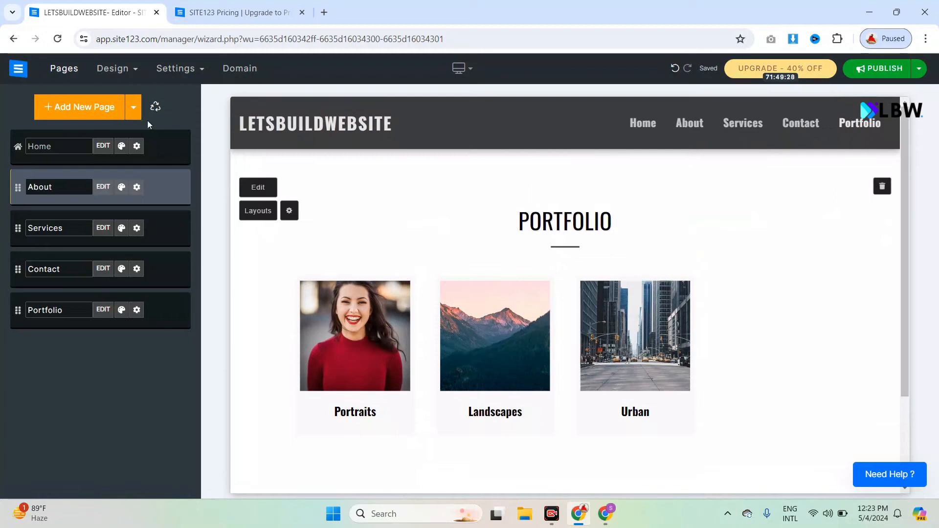
# Look through the site's header display options
pyautogui.click(136, 72)
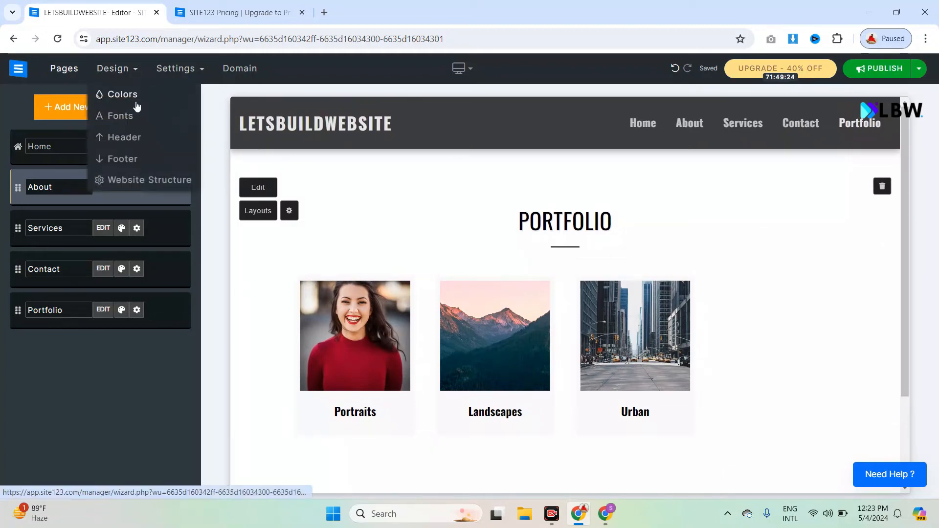
pyautogui.click(128, 141)
pyautogui.moveTo(199, 179); pyautogui.dragTo(206, 132)
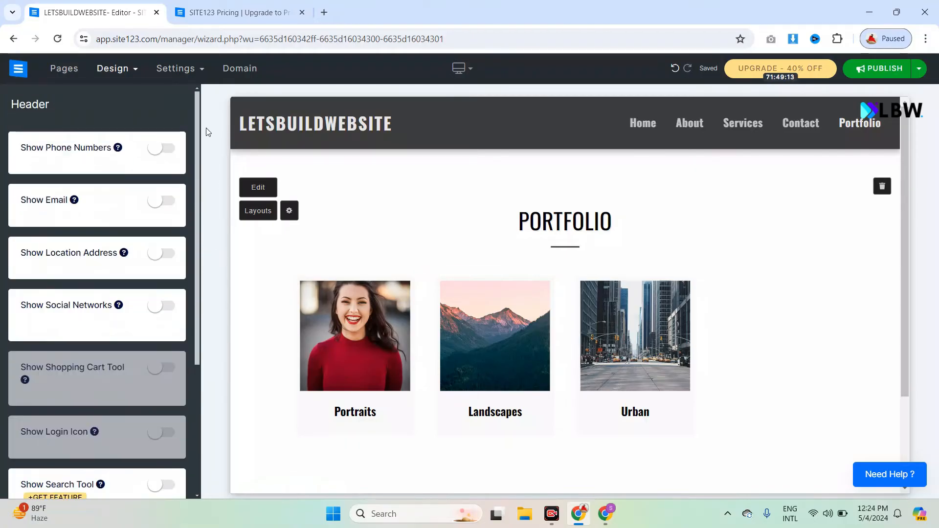
# Look through the footer options and check the site name text in the Portfolio page's footer
pyautogui.click(133, 75)
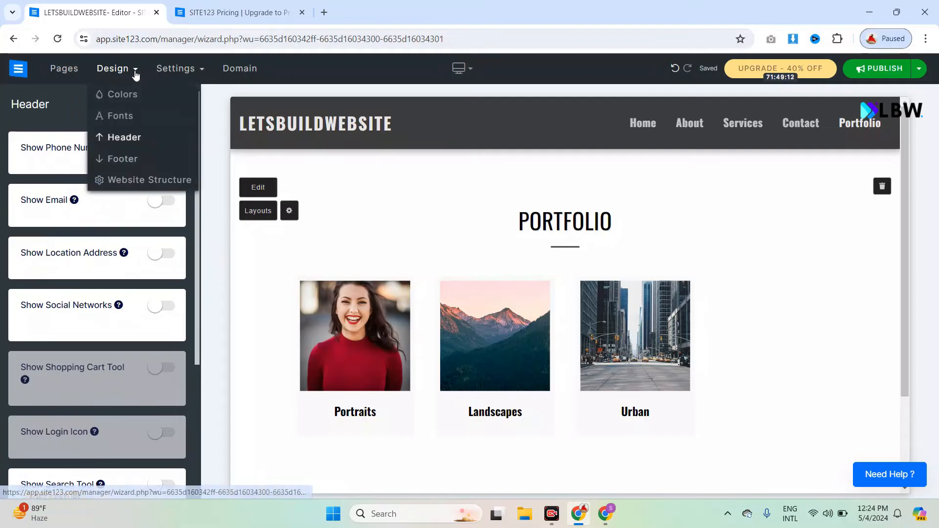
pyautogui.click(125, 164)
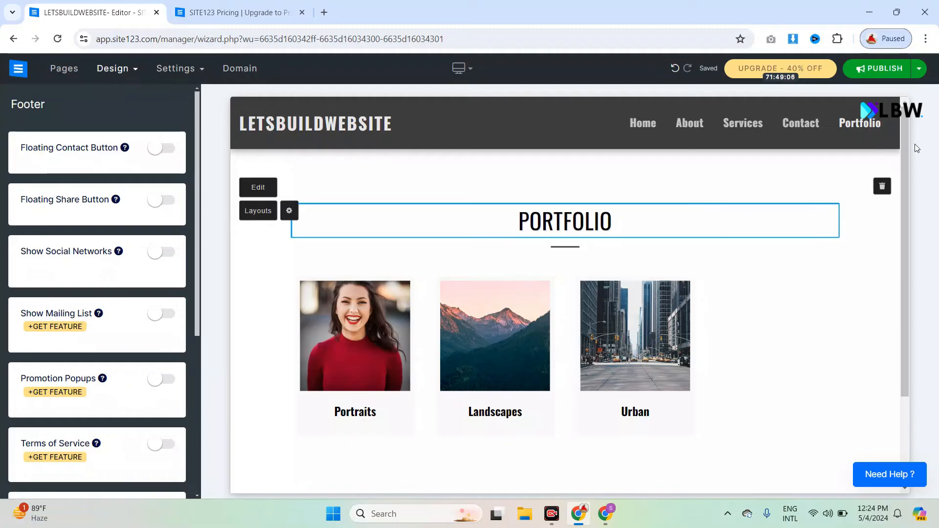
pyautogui.moveTo(903, 149); pyautogui.dragTo(912, 422)
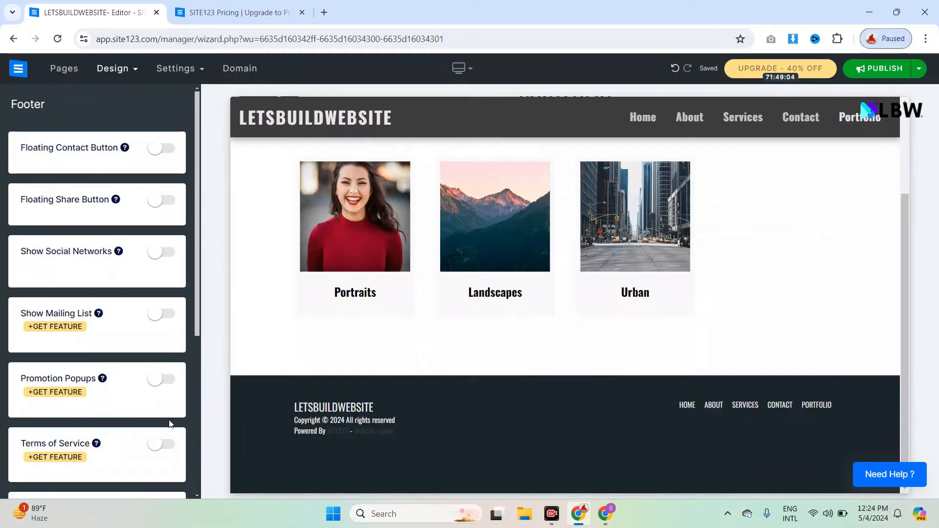
pyautogui.doubleClick(312, 414)
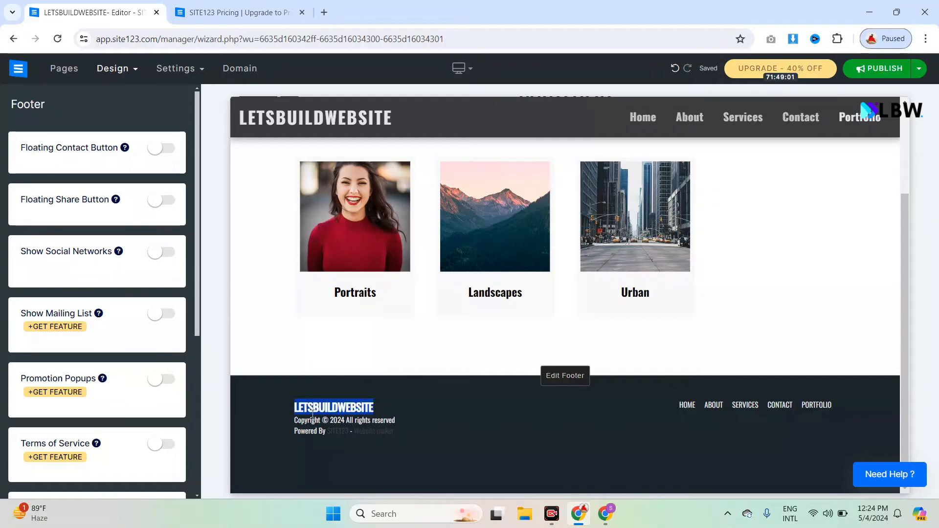
pyautogui.click(558, 378)
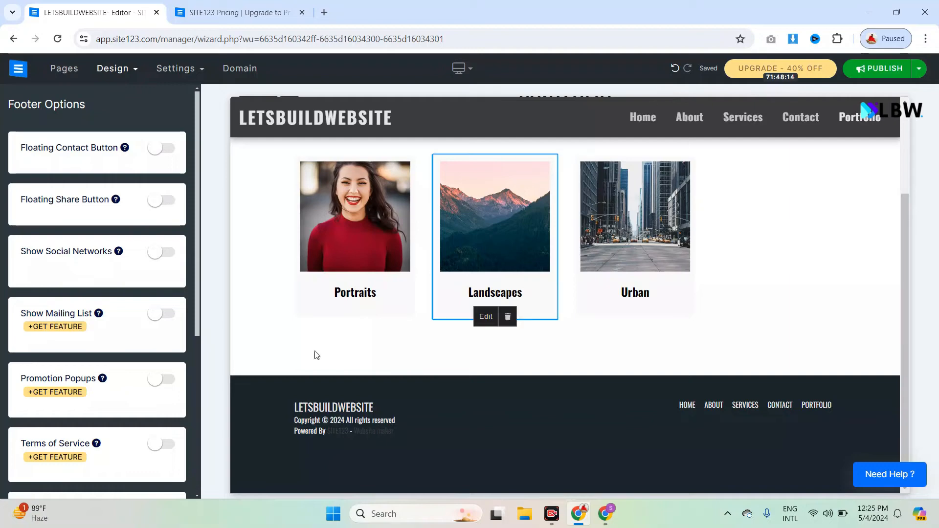
pyautogui.tripleClick(324, 418)
pyautogui.click(323, 418)
pyautogui.doubleClick(325, 408)
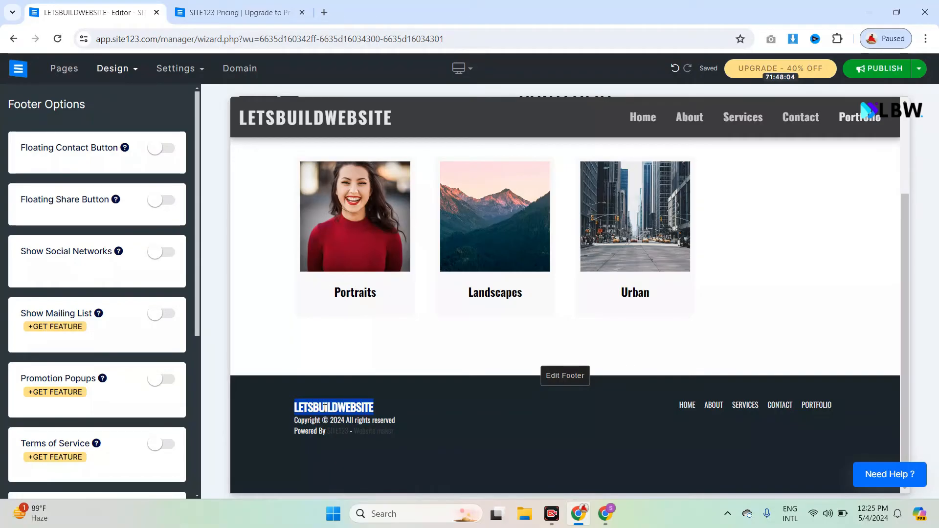
# Return to the home page and search for available domains for letsbuildwebsite with the net extension
pyautogui.click(199, 70)
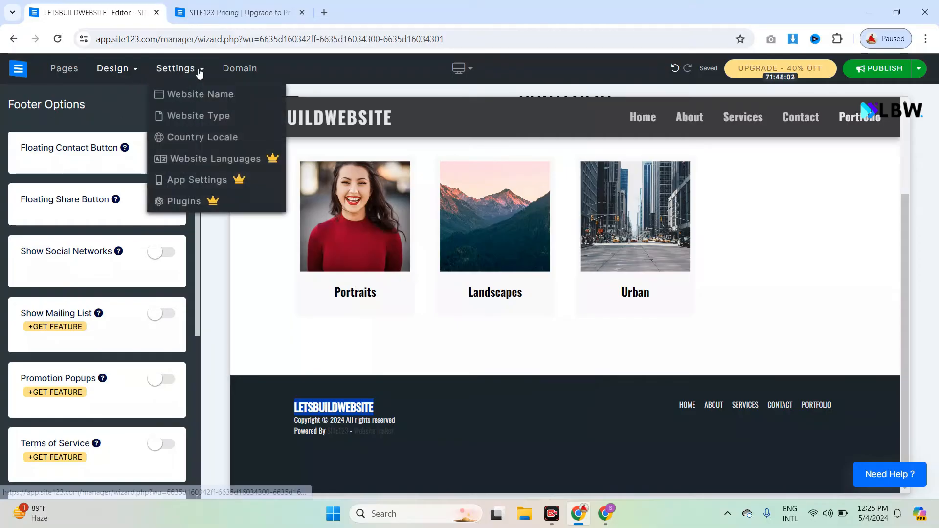
pyautogui.click(644, 130)
pyautogui.moveTo(189, 69)
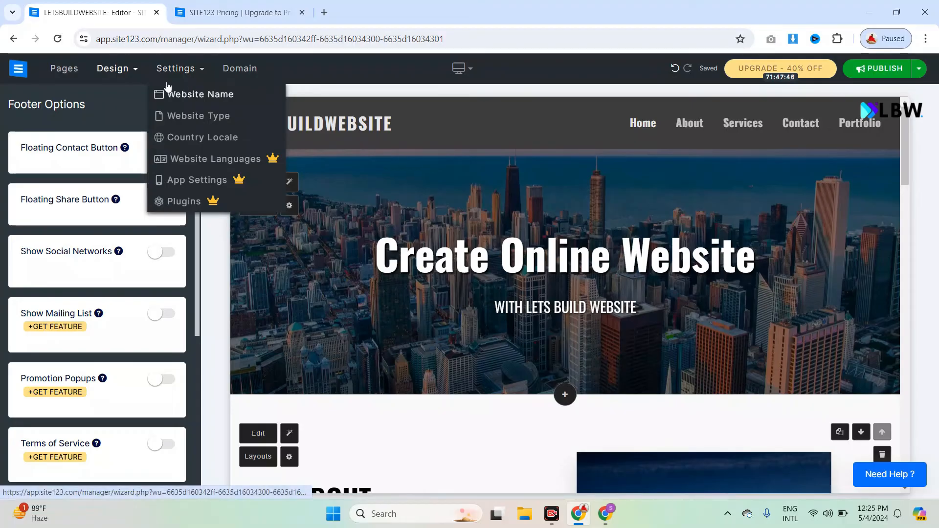
pyautogui.click(247, 71)
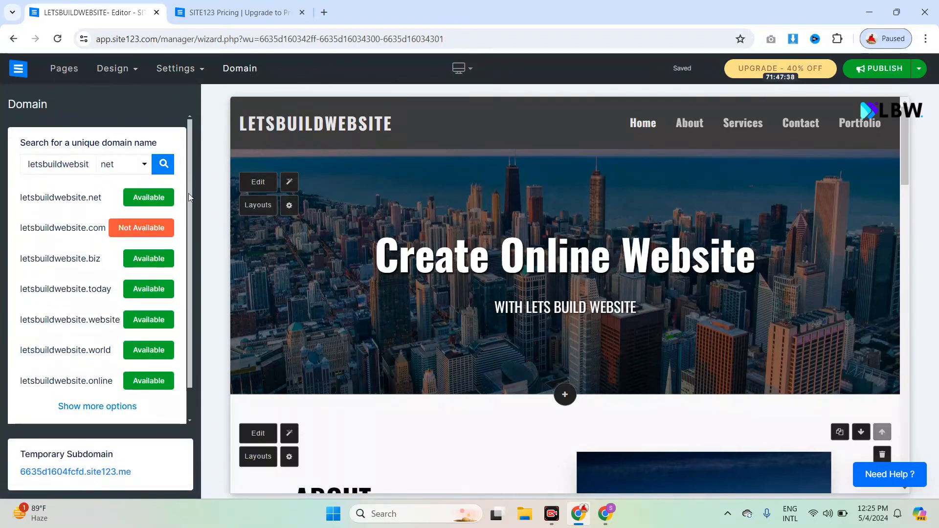
pyautogui.scroll(-1, 189, 191)
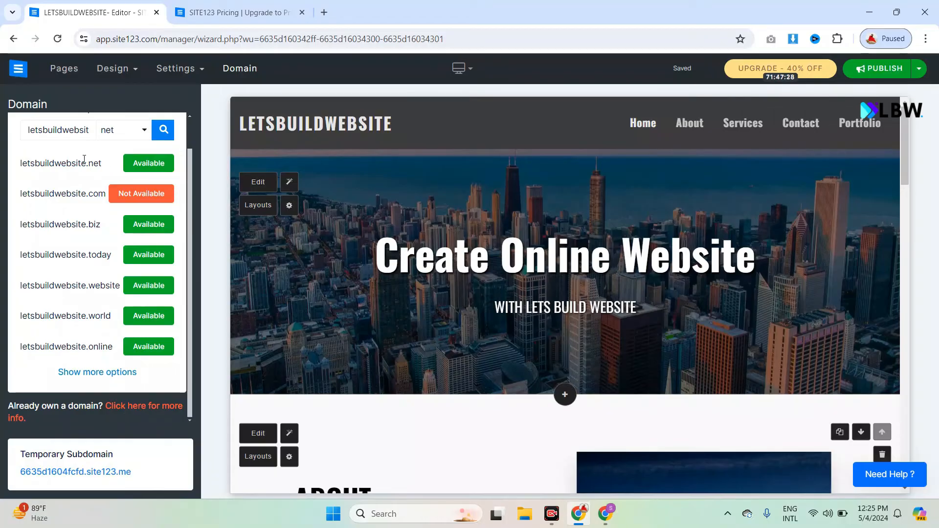
pyautogui.click(162, 131)
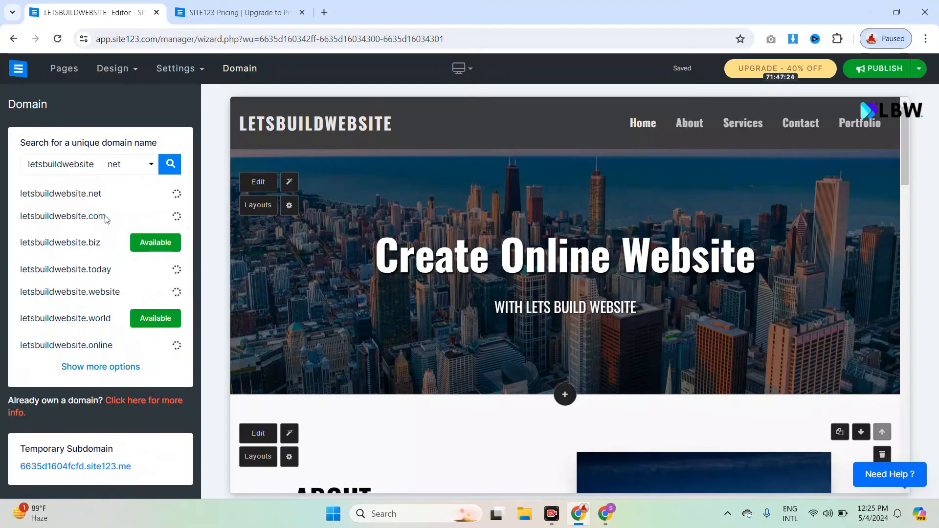
# Open the upgrade plans for letsbuildwebsite.biz and compare the 12-month prices, storage, bandwidth and features of the four plans
pyautogui.click(142, 258)
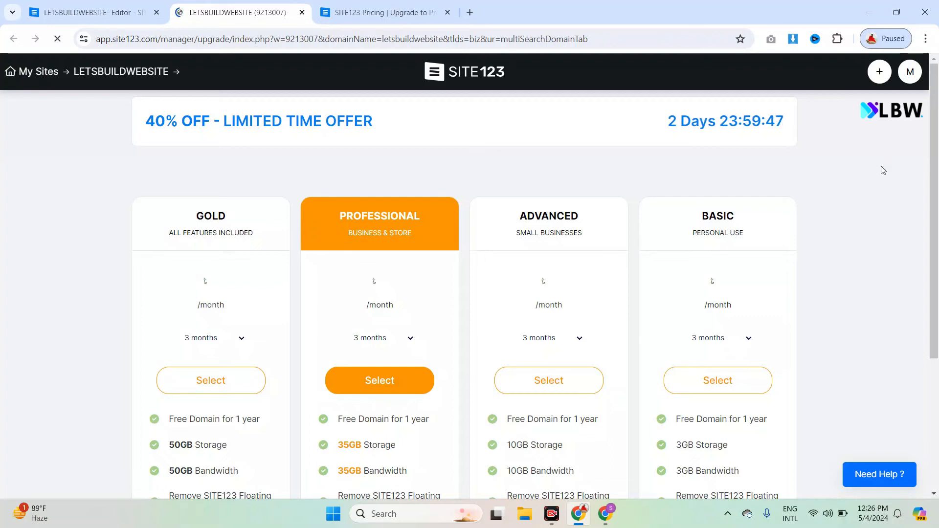
pyautogui.scroll(-1, 938, 157)
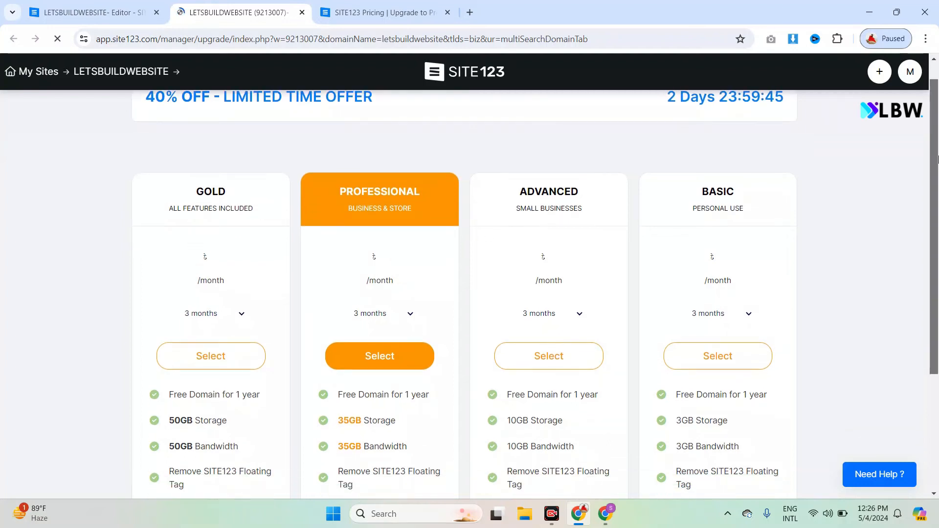
pyautogui.moveTo(938, 156); pyautogui.dragTo(938, 173)
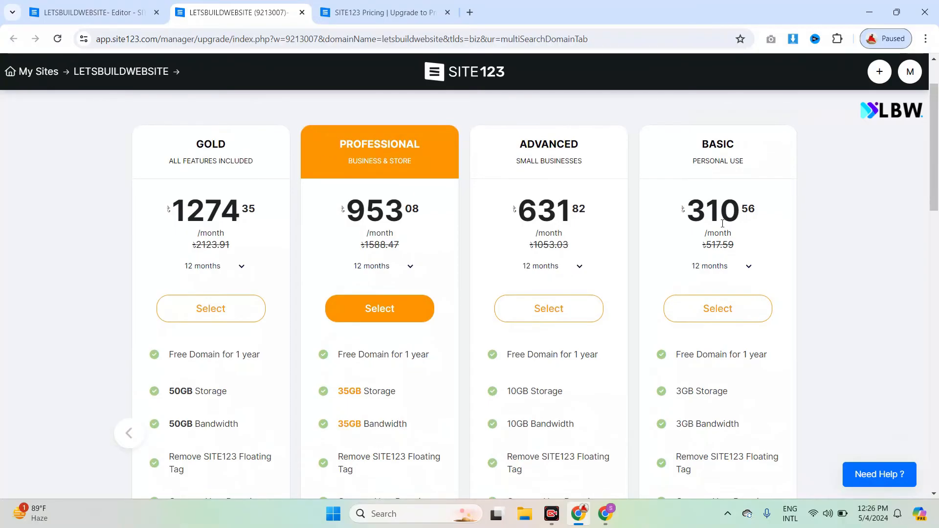
pyautogui.tripleClick(691, 220)
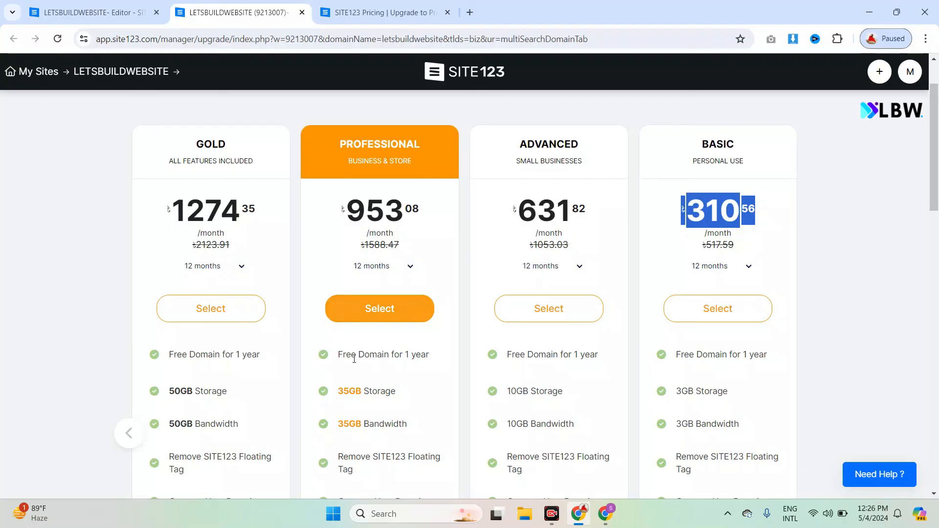
pyautogui.moveTo(360, 387); pyautogui.dragTo(362, 385)
pyautogui.moveTo(556, 390)
pyautogui.moveTo(360, 389)
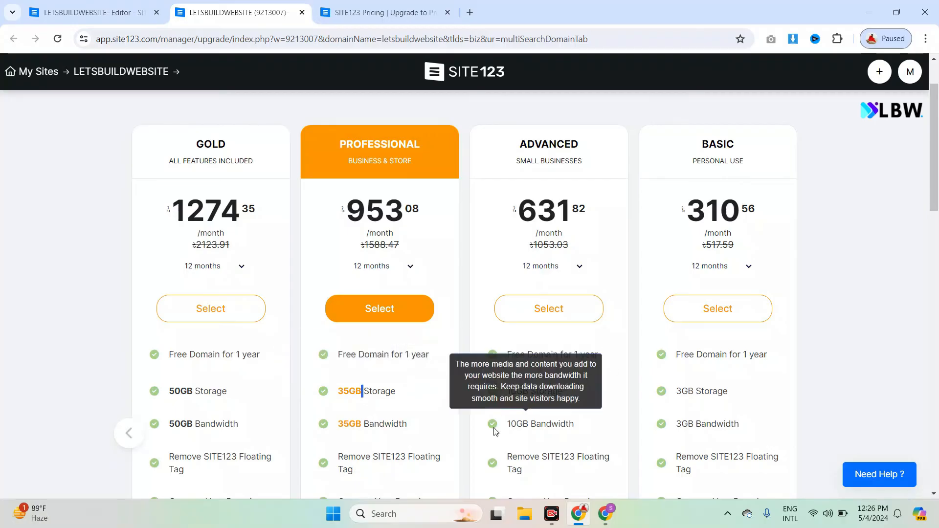
pyautogui.moveTo(934, 173); pyautogui.dragTo(938, 268)
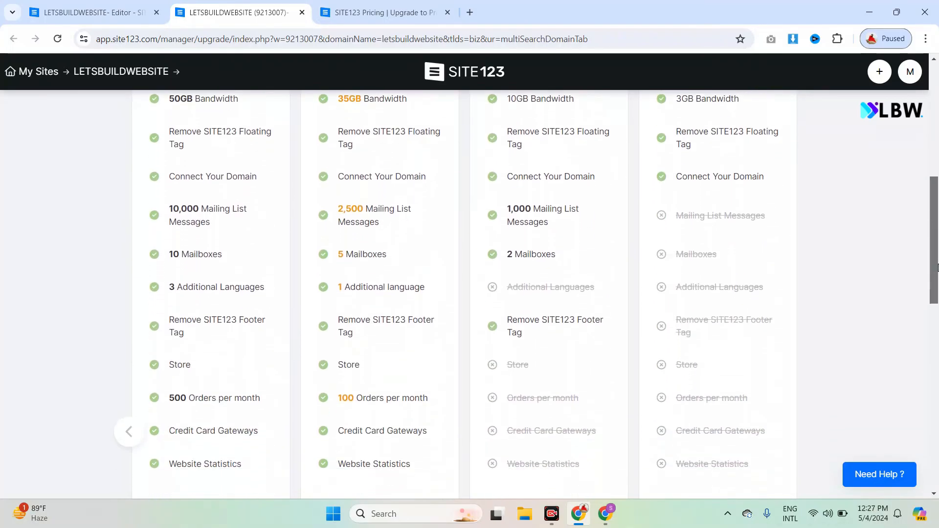
pyautogui.moveTo(938, 268); pyautogui.dragTo(937, 143)
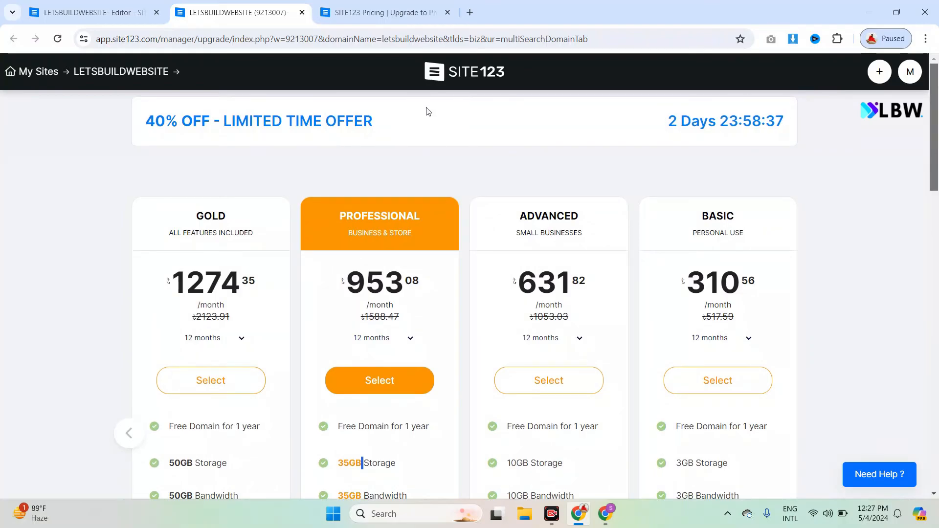
# Open the LETSBUILDWEBSITE dashboard from the websites list, examine the website transfer form and close it
pyautogui.click(46, 73)
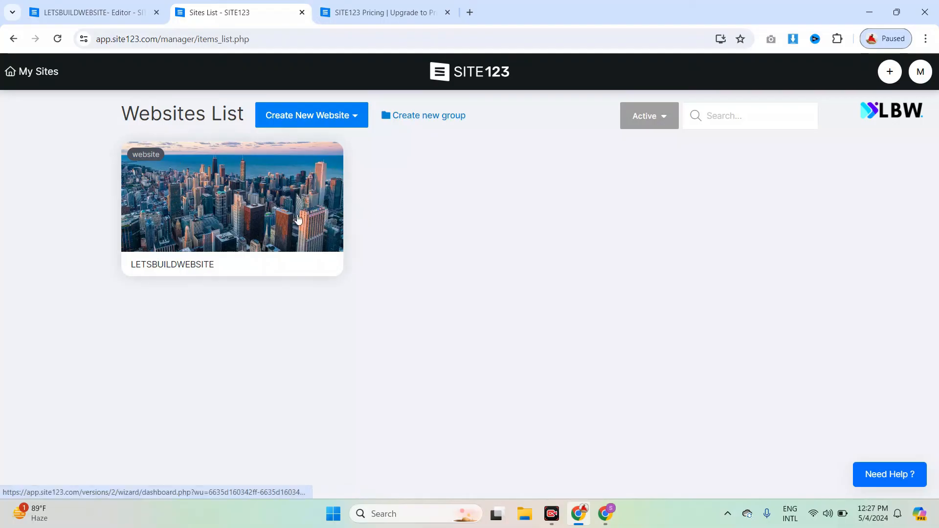
pyautogui.click(211, 201)
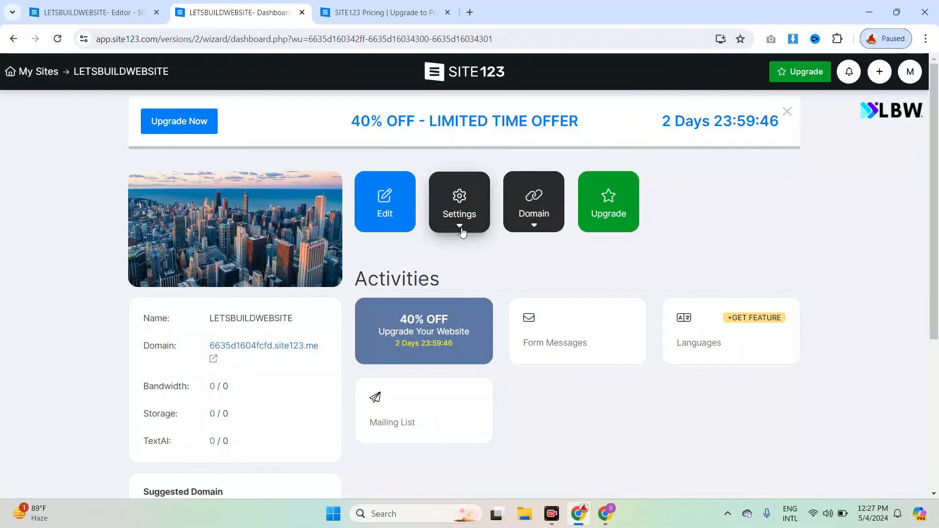
pyautogui.click(462, 231)
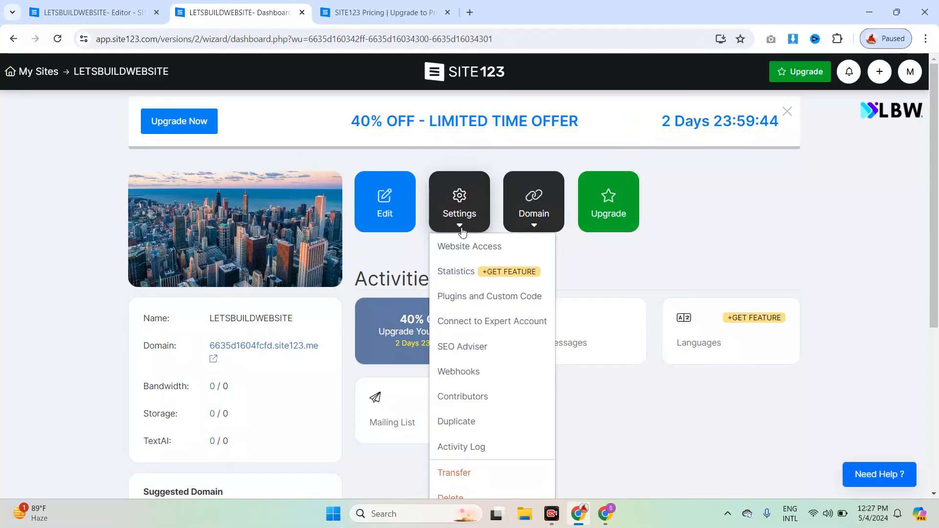
pyautogui.click(456, 473)
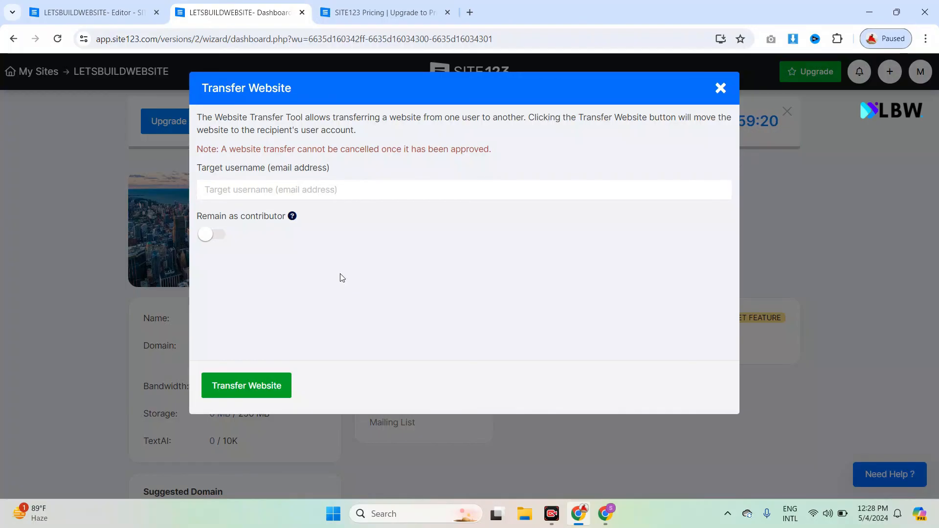
pyautogui.click(353, 190)
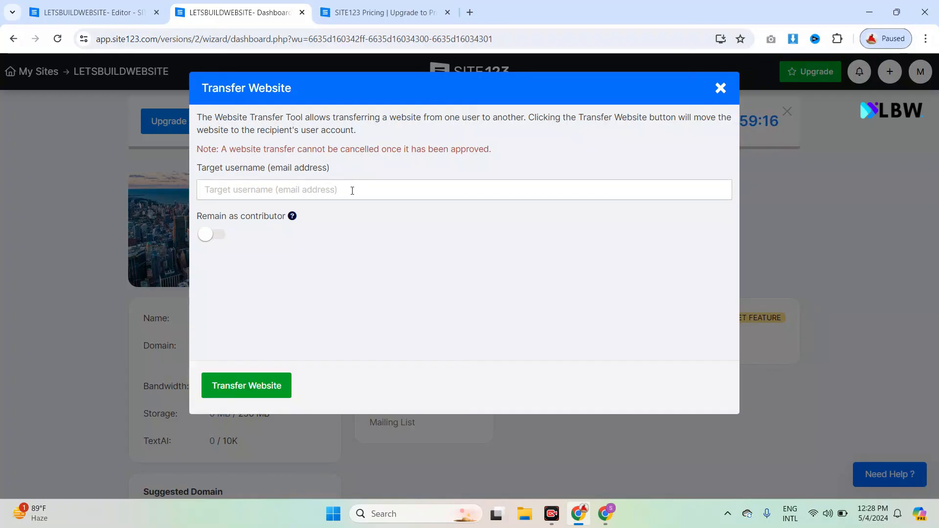
pyautogui.click(352, 190)
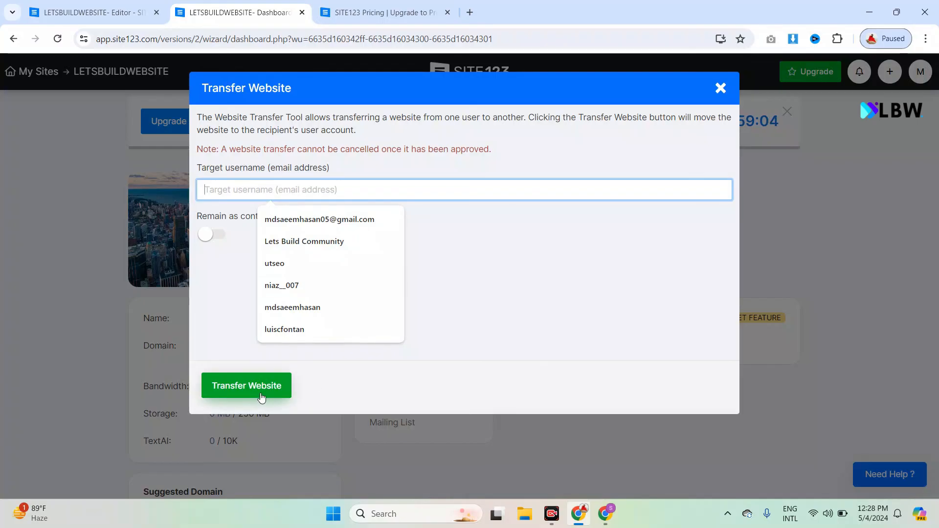
pyautogui.click(718, 96)
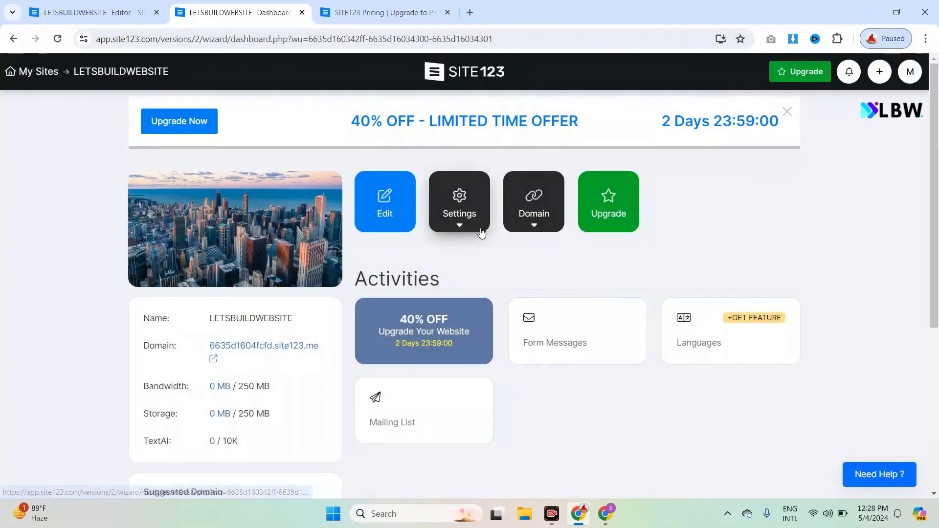
# Look through the website's settings options on the dashboard and open the Duplicate option
pyautogui.click(461, 222)
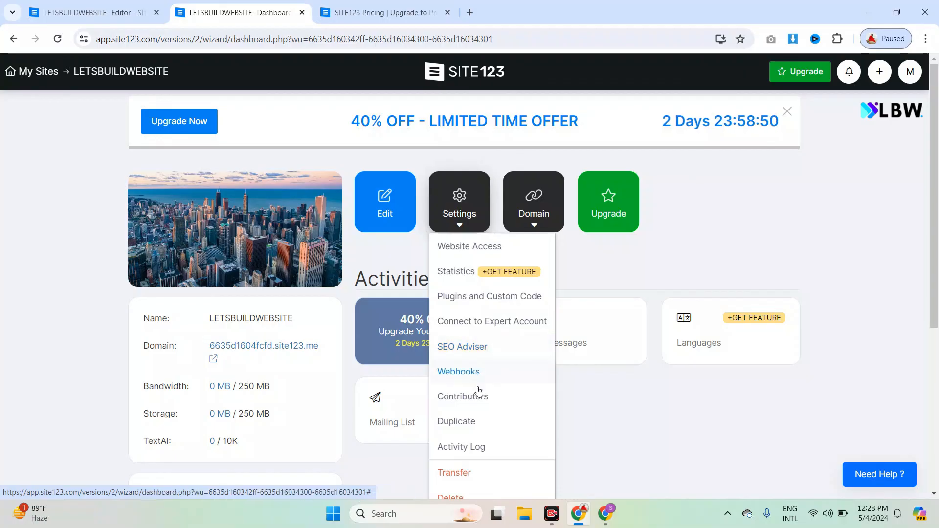
pyautogui.click(466, 424)
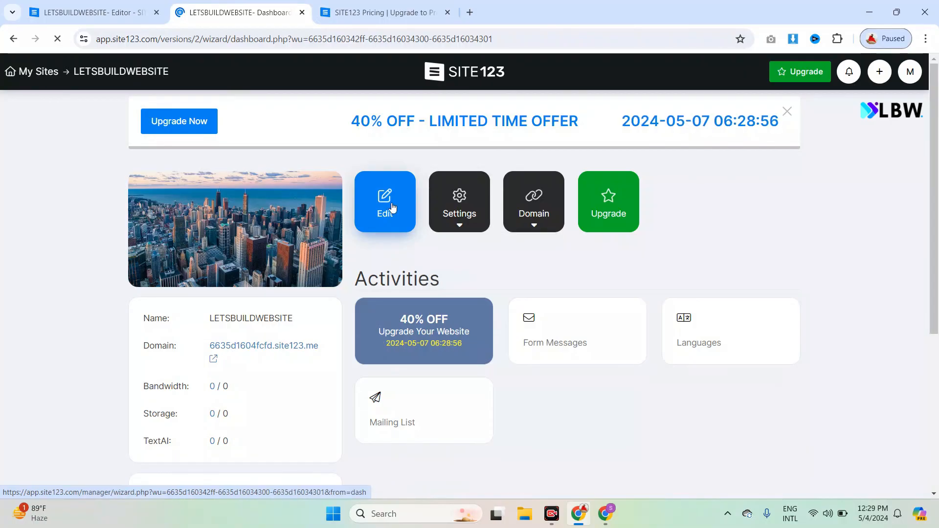
# Reopen the LETSBUILDWEBSITE site in the editor from its dashboard and review the home page down to the Contact section
pyautogui.click(392, 207)
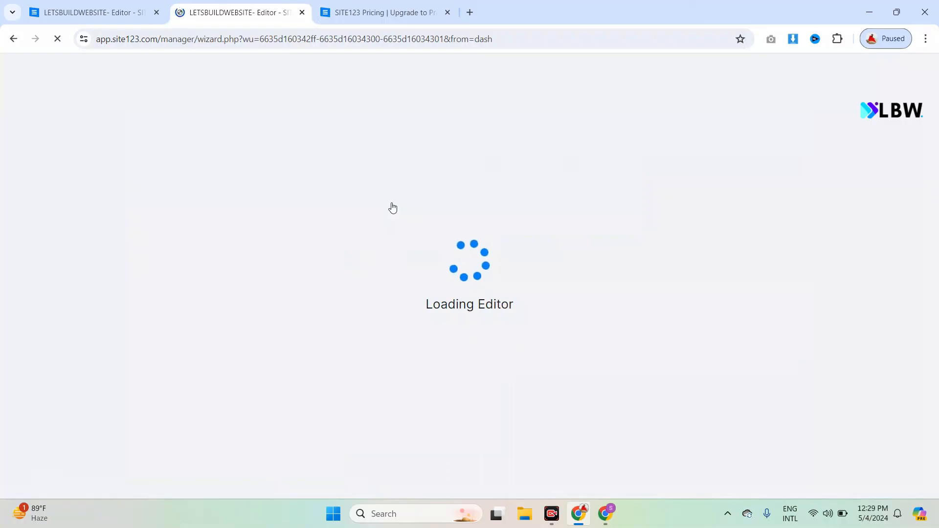
pyautogui.click(48, 3)
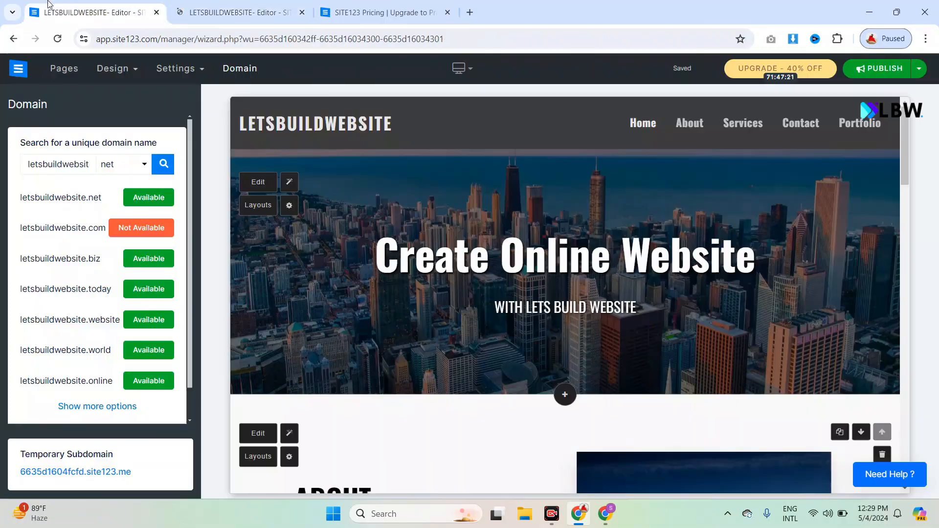
pyautogui.click(232, 4)
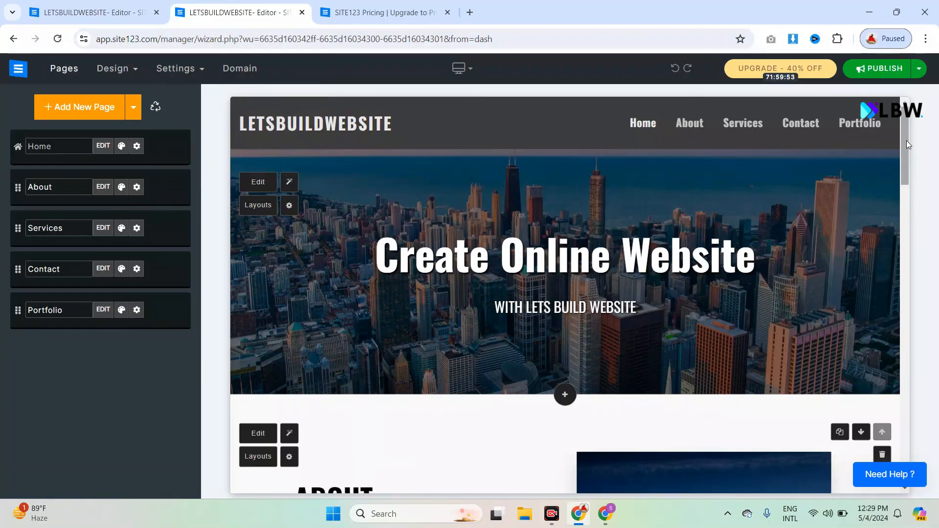
pyautogui.moveTo(907, 138); pyautogui.dragTo(937, 49)
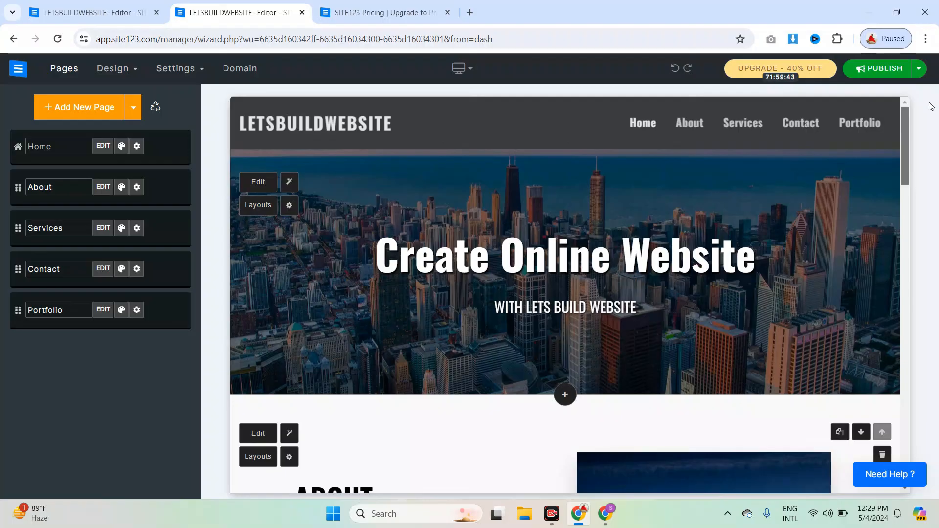
pyautogui.scroll(-10, 908, 180)
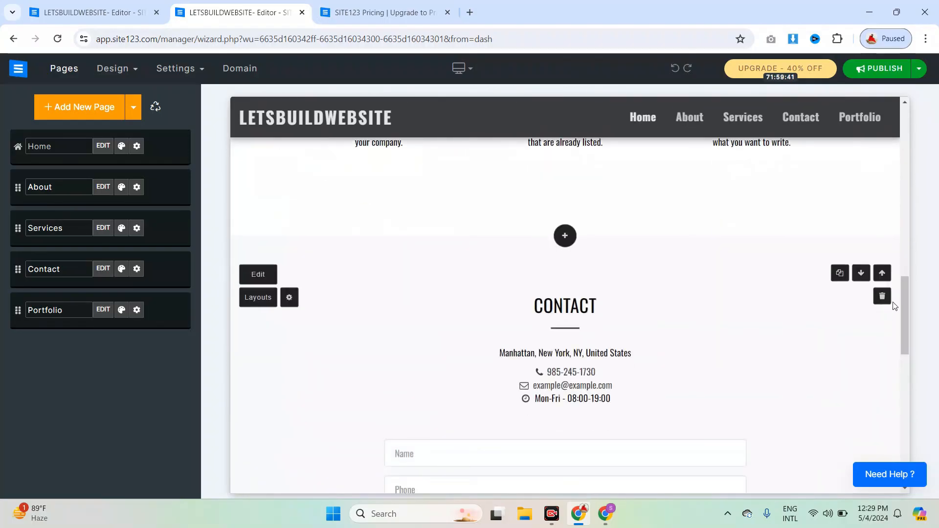